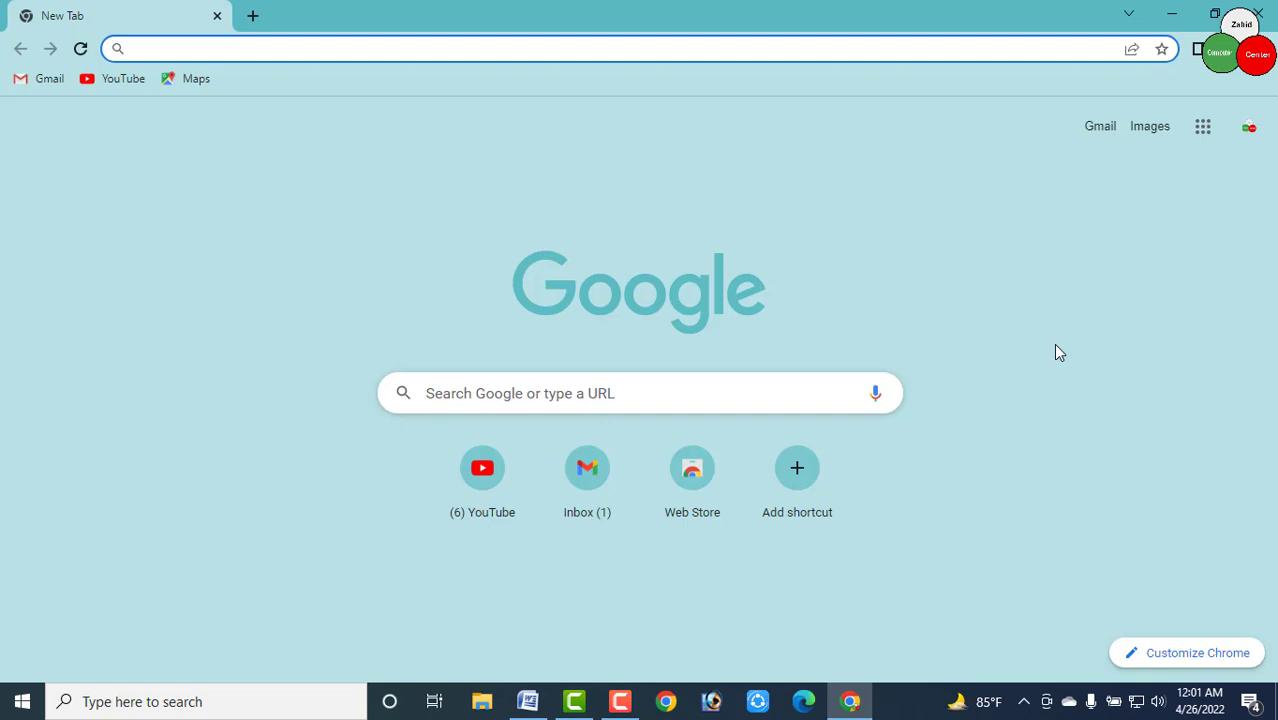
# Go to the YouTube home page and choose Create a channel from the account menu
pyautogui.click(1059, 352)
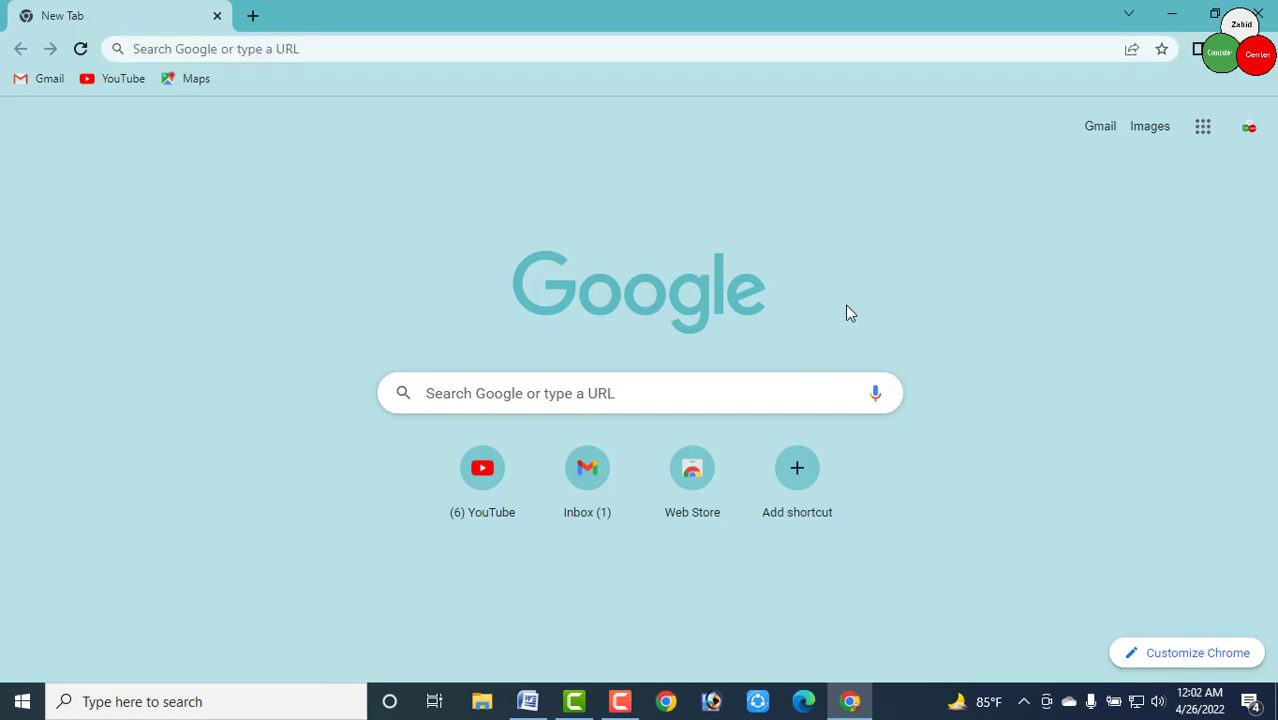
pyautogui.click(482, 480)
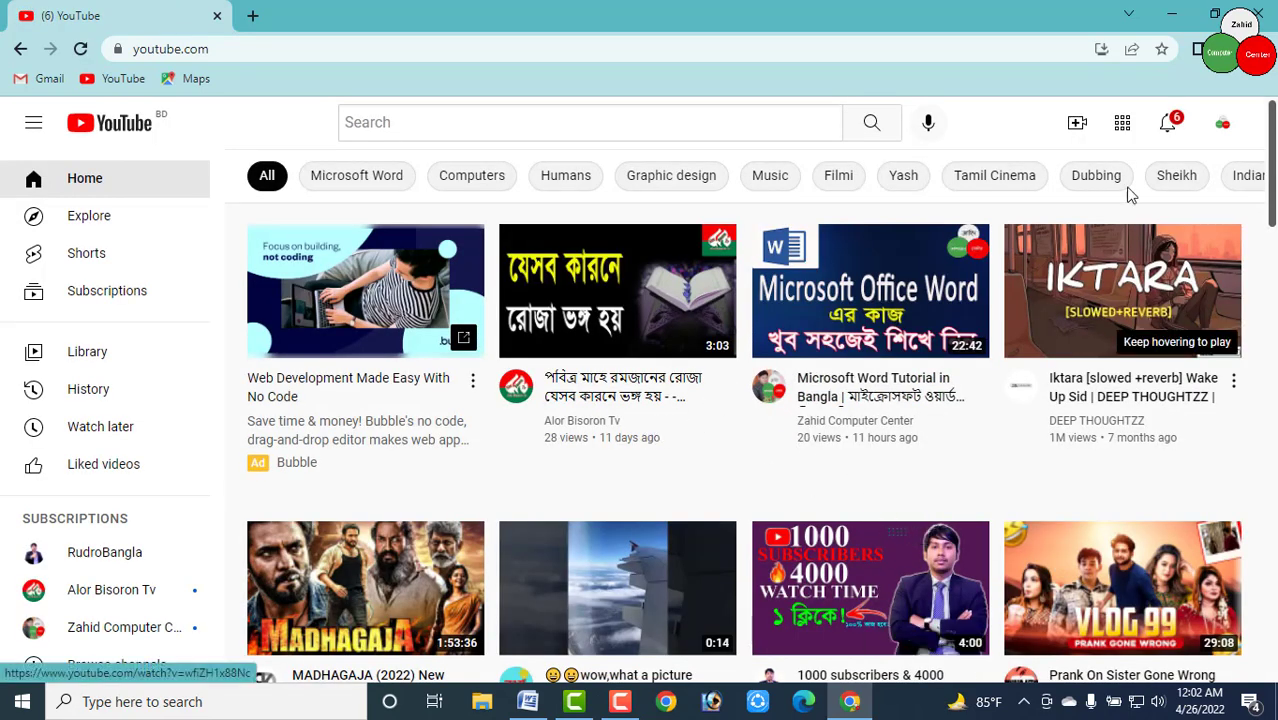
pyautogui.click(1225, 126)
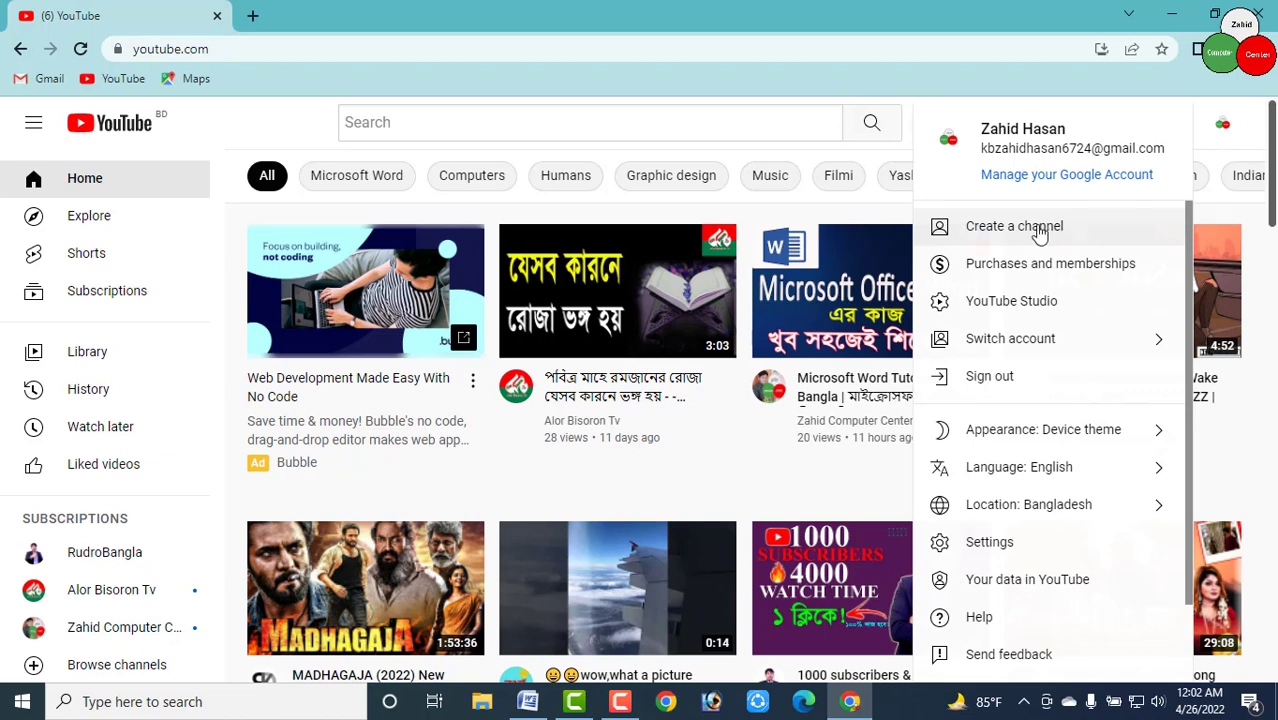
pyautogui.click(1054, 228)
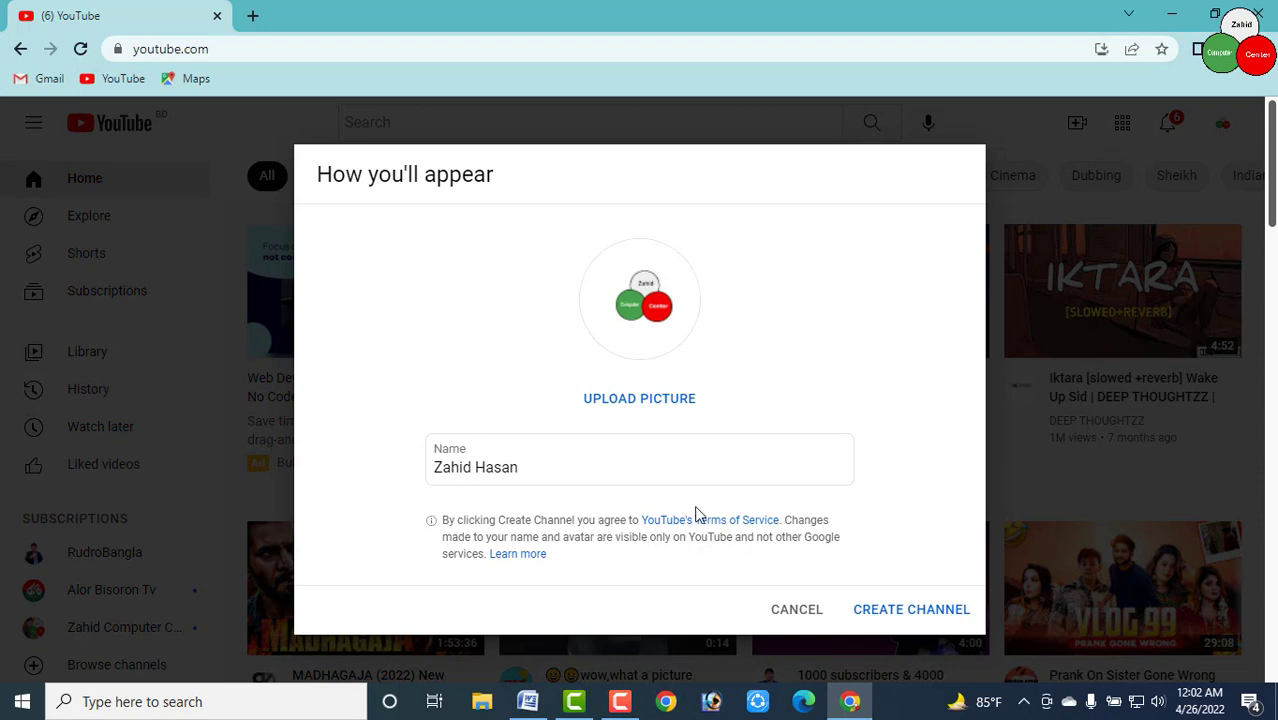
# Replace the prefilled account name with 'Tech My Tv 24' and create the channel
pyautogui.click(589, 466)
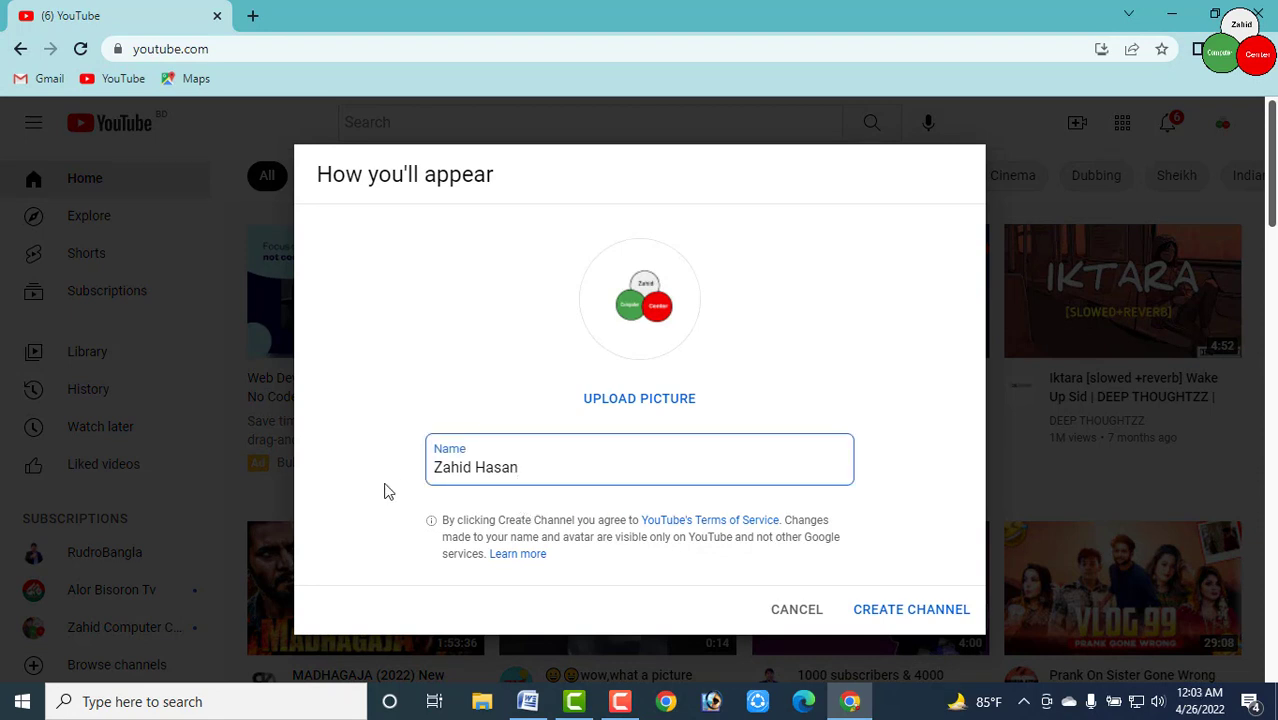
pyautogui.hotkey('ctrl', 'a')
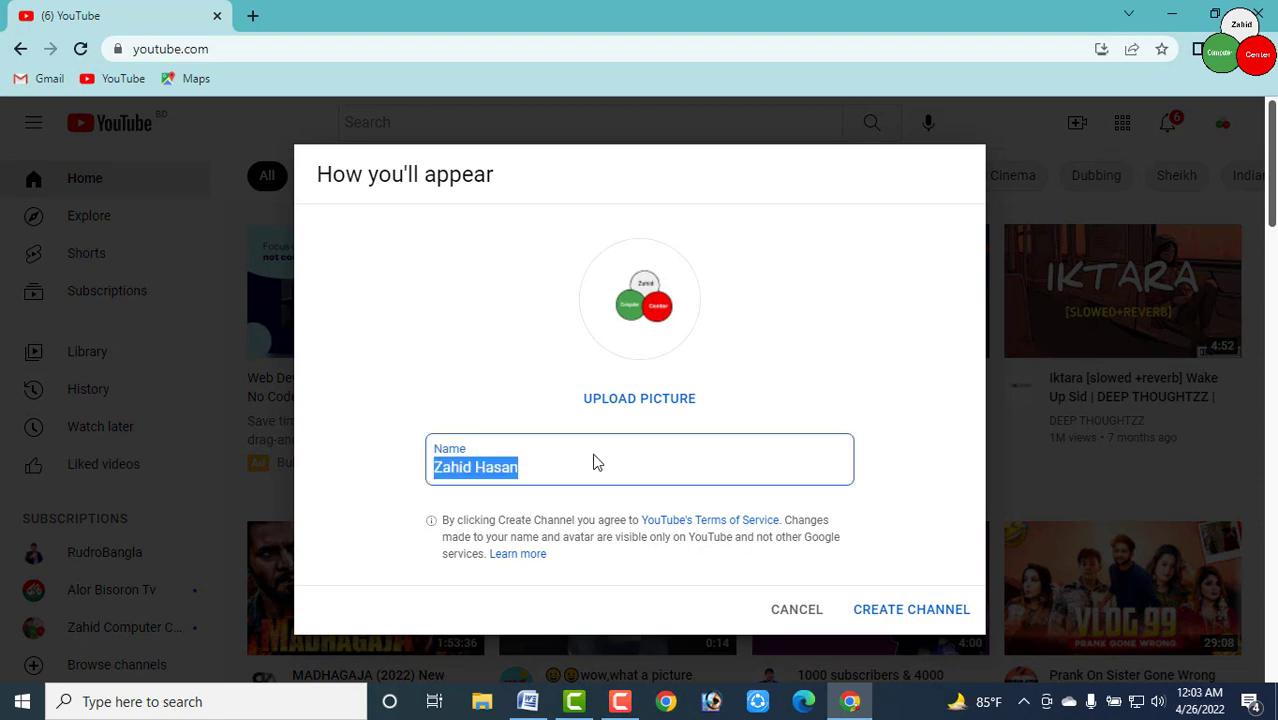
pyautogui.press('BackSpace')
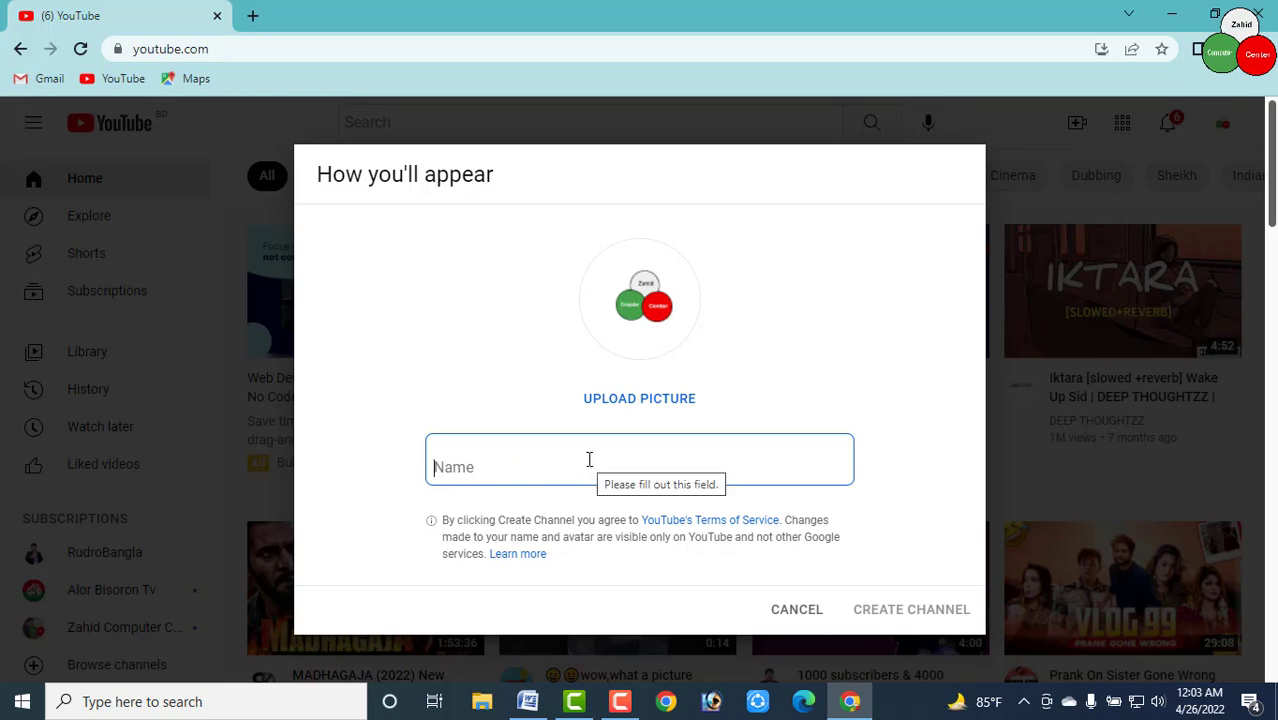
pyautogui.write('Tech My Tv 24')
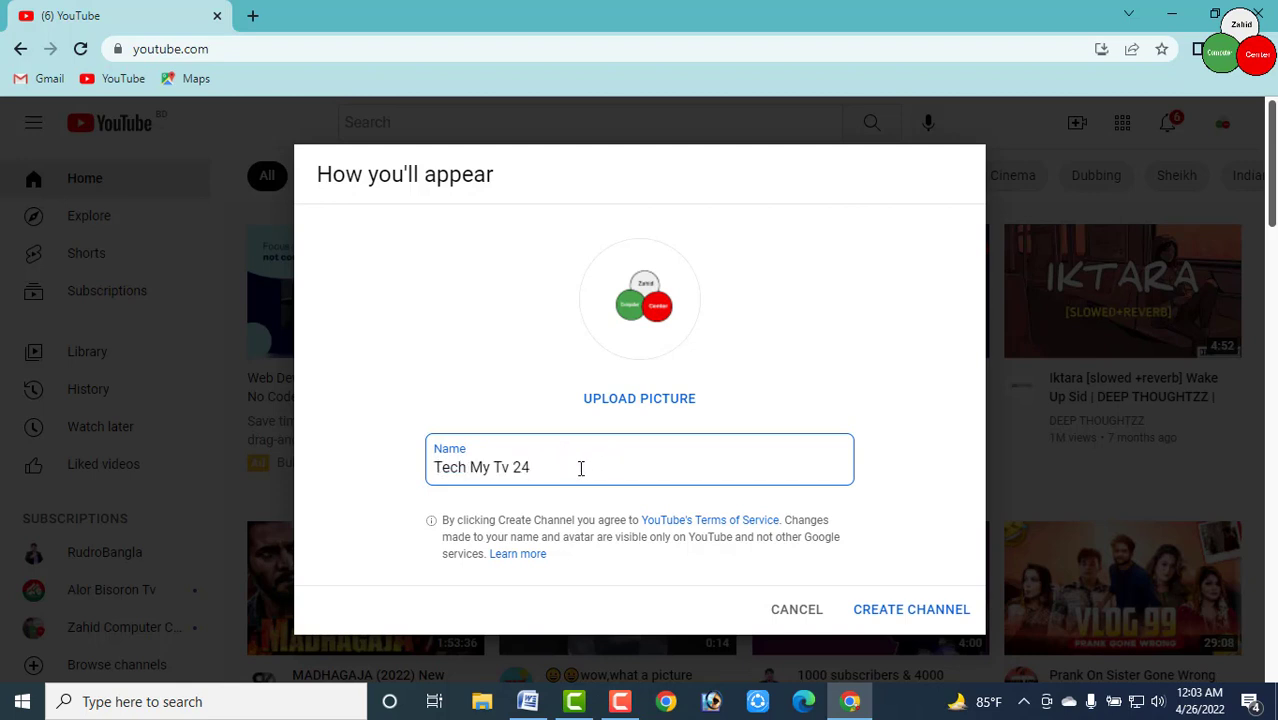
pyautogui.hotkey('ctrl', 'a')
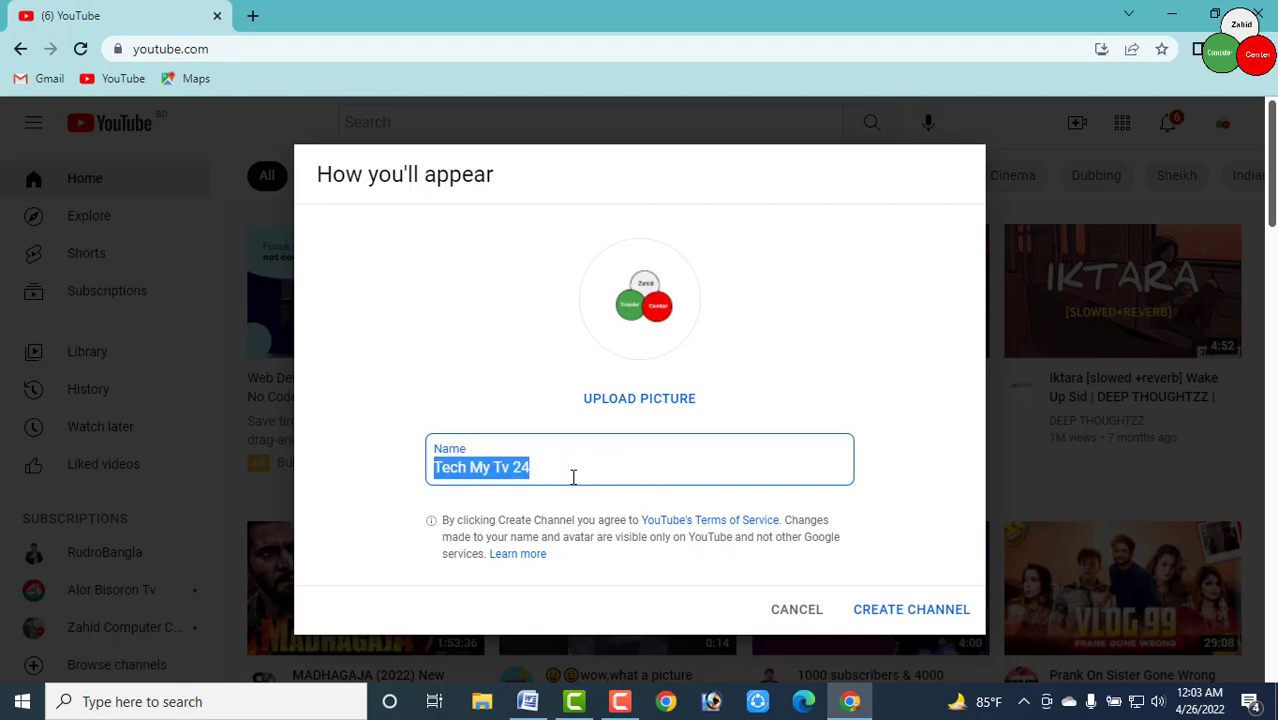
pyautogui.click(551, 467)
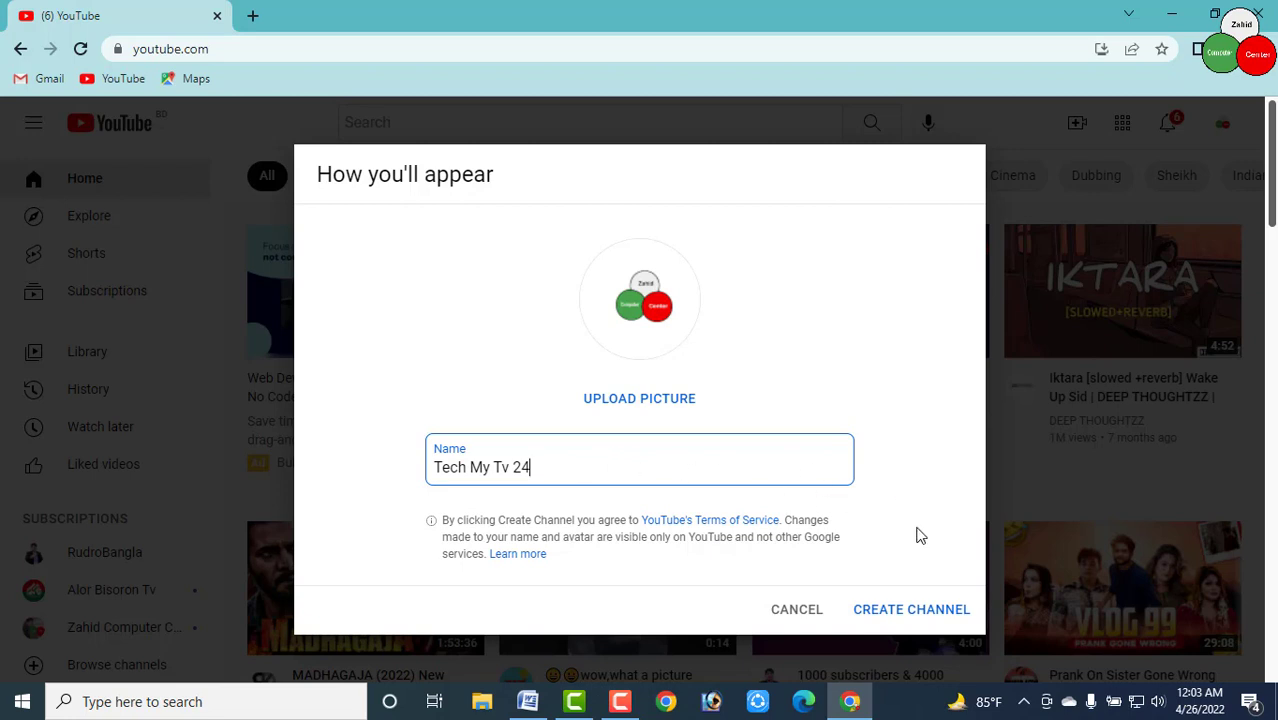
pyautogui.click(922, 613)
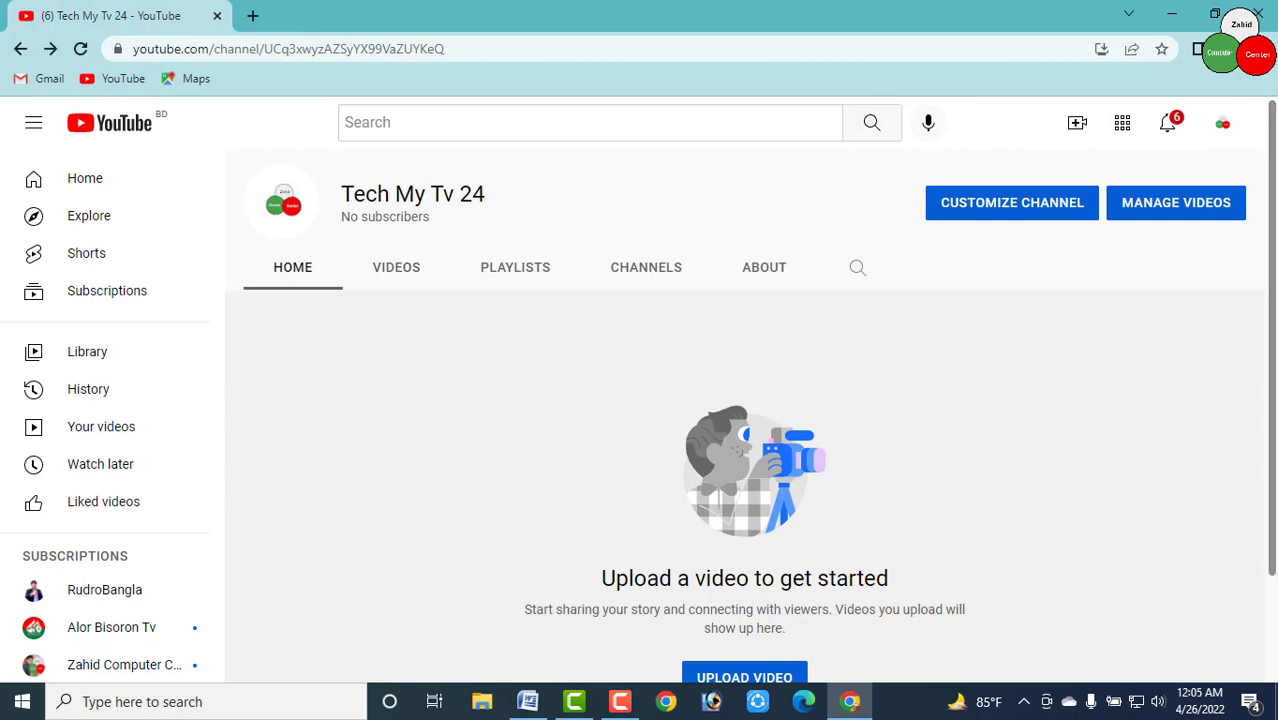
# Go to channel customization in Studio, dismiss the welcome message, and bring up Settings
pyautogui.click(1012, 212)
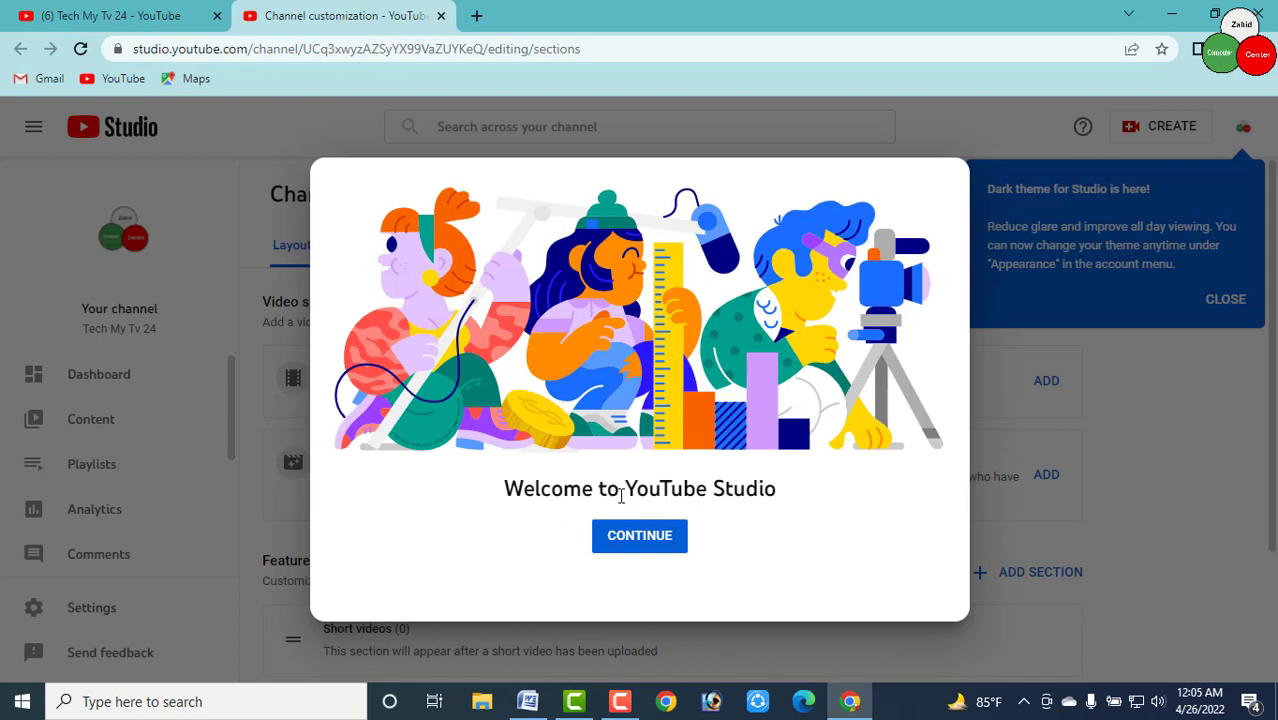
pyautogui.click(645, 546)
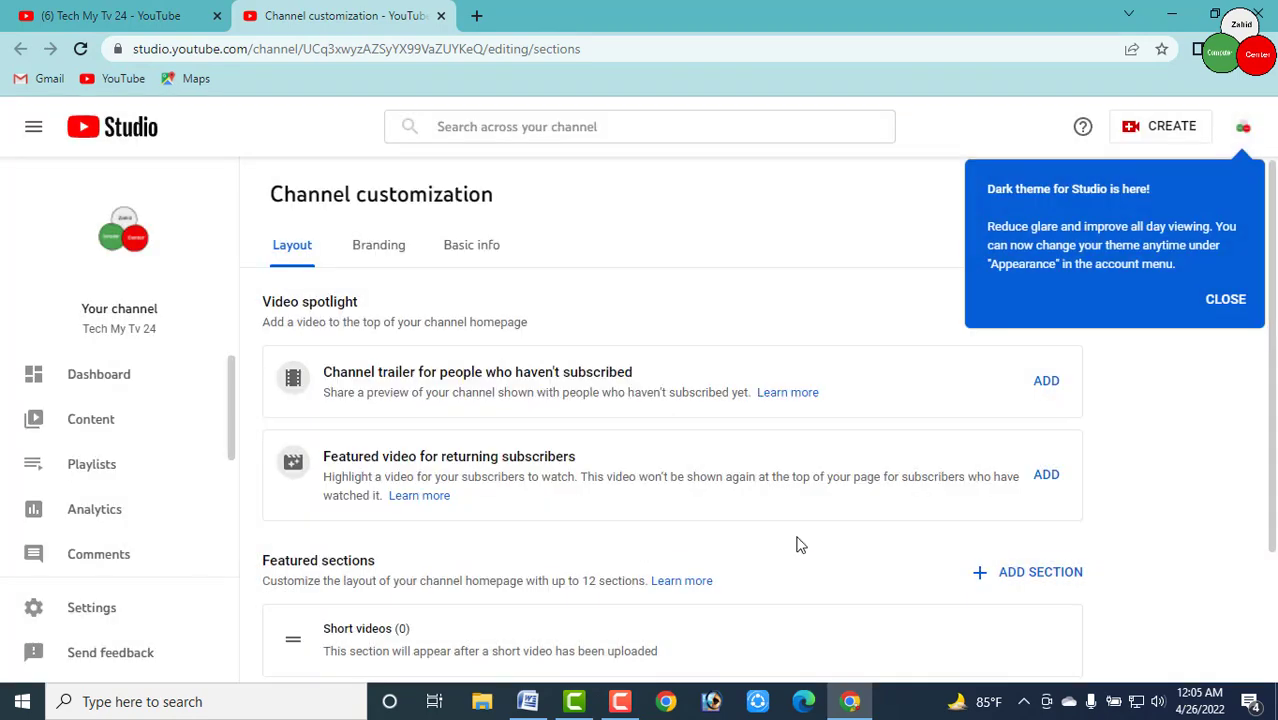
pyautogui.click(88, 612)
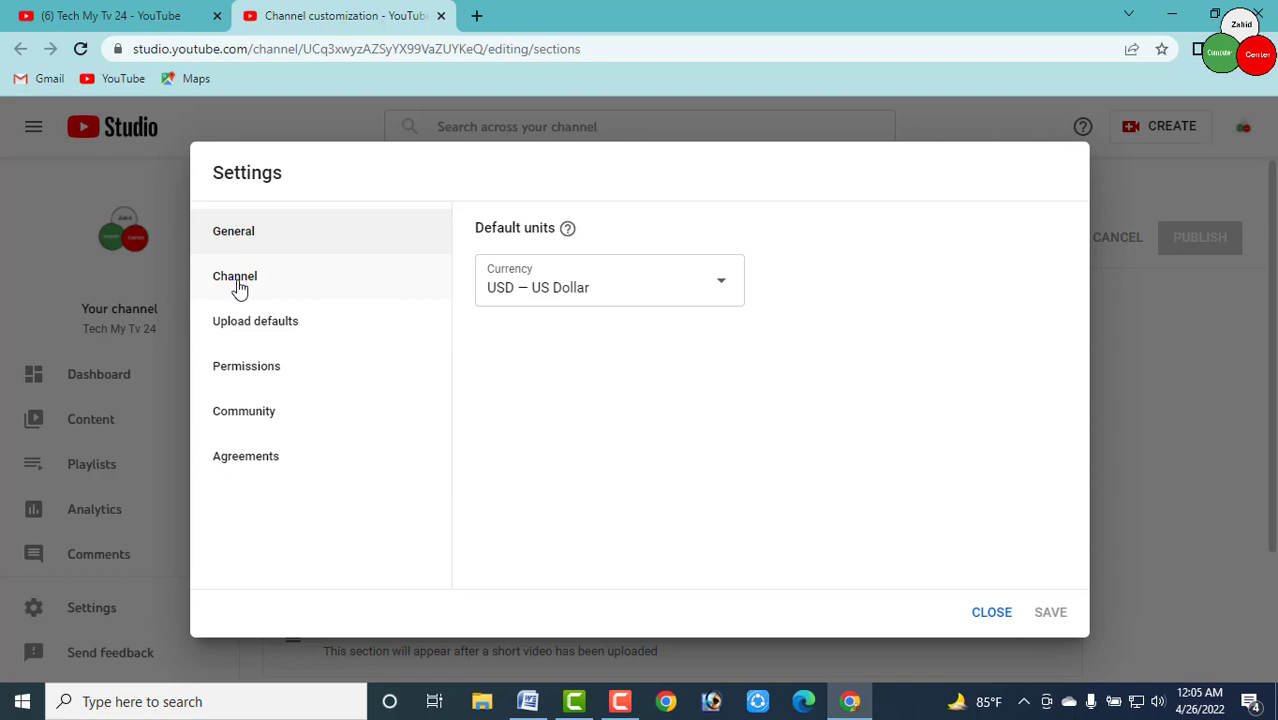
# Set Country of residence to Bangladesh, then bring up the Word 'Keyword' document
pyautogui.click(238, 286)
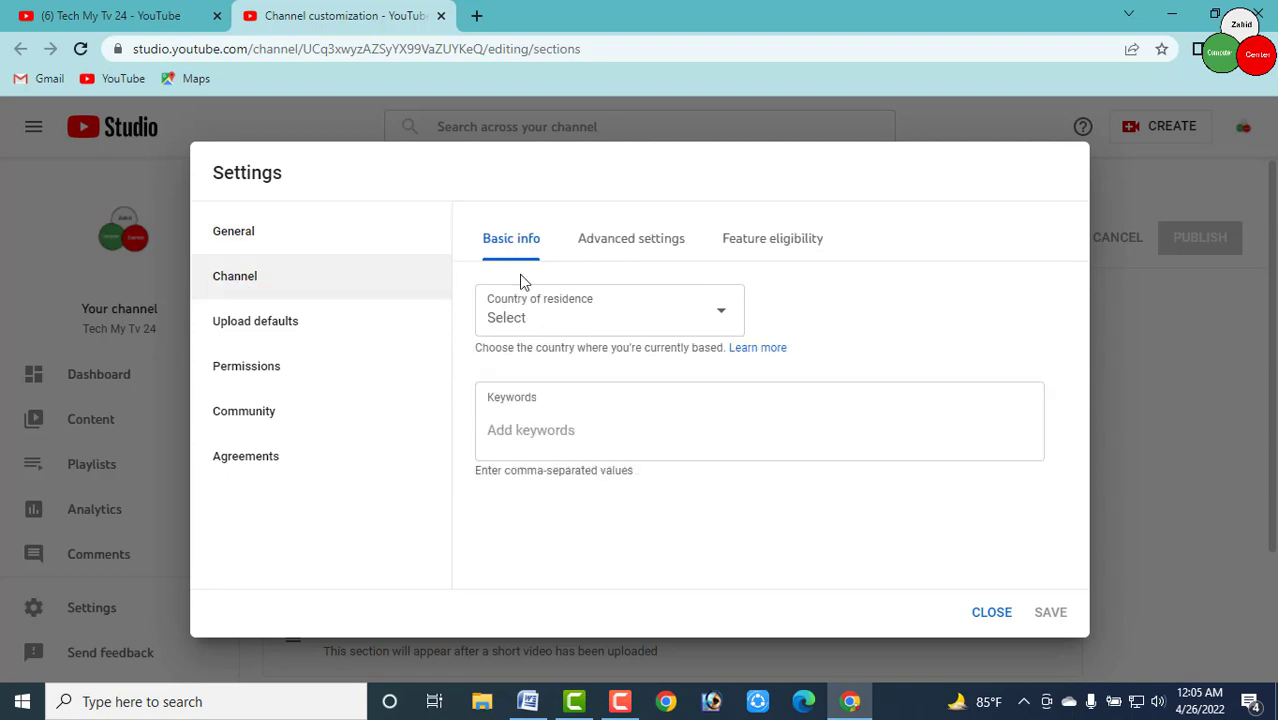
pyautogui.click(550, 322)
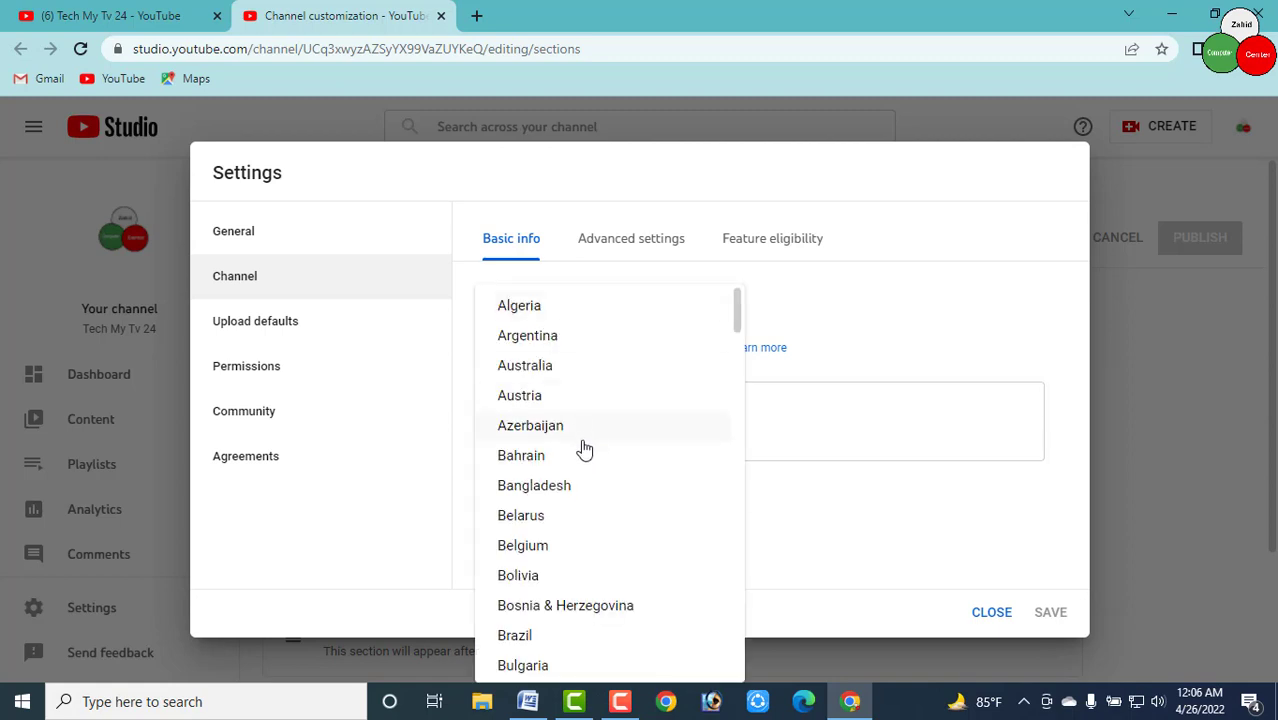
pyautogui.scroll(-2, 588, 500)
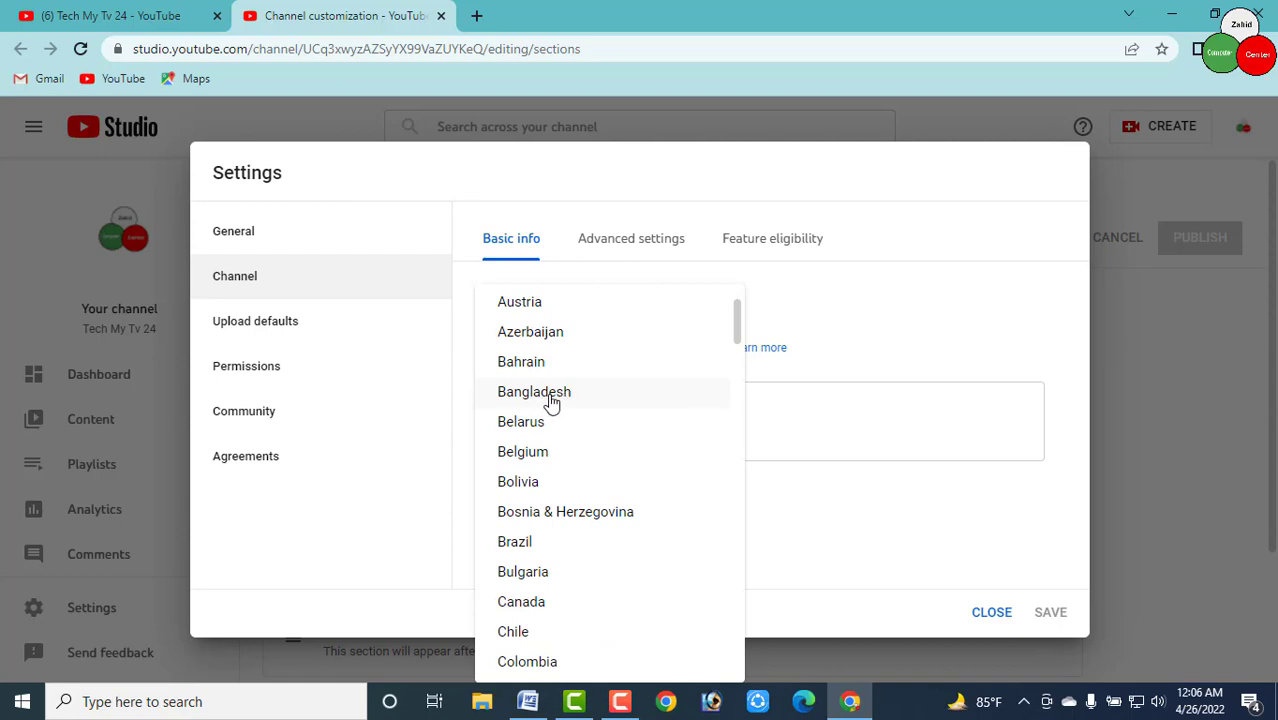
pyautogui.click(549, 402)
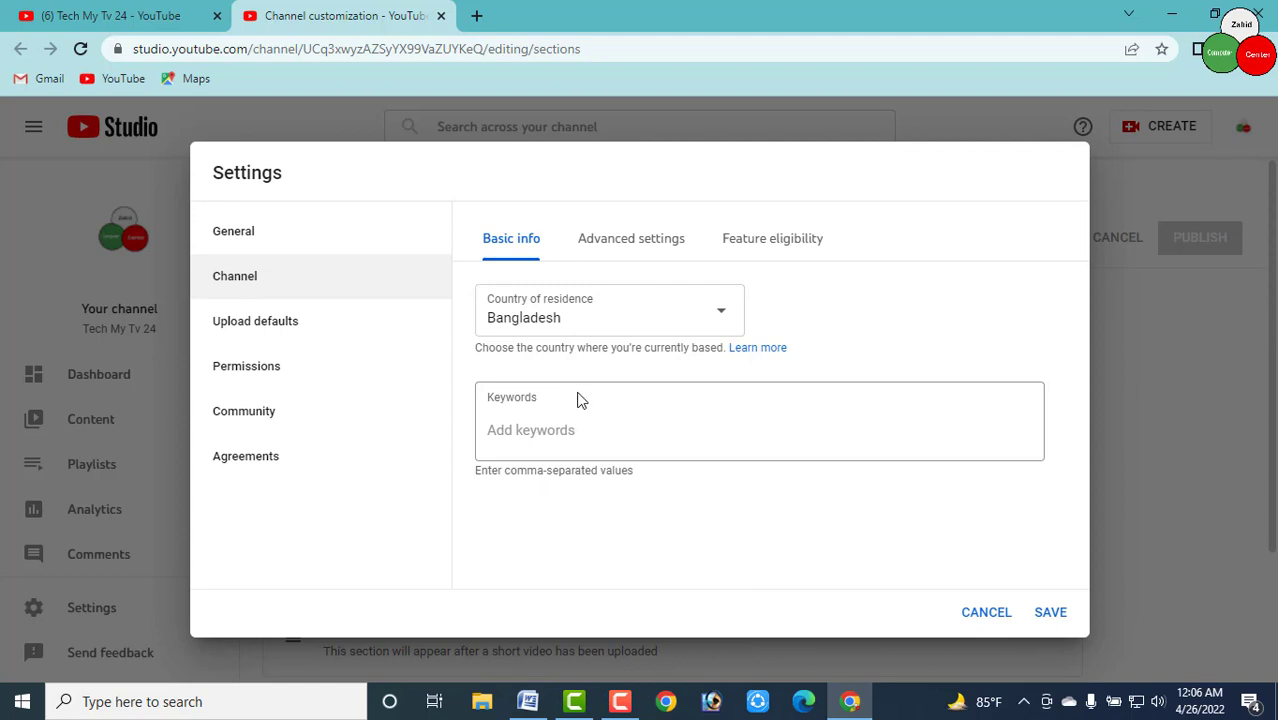
pyautogui.click(509, 437)
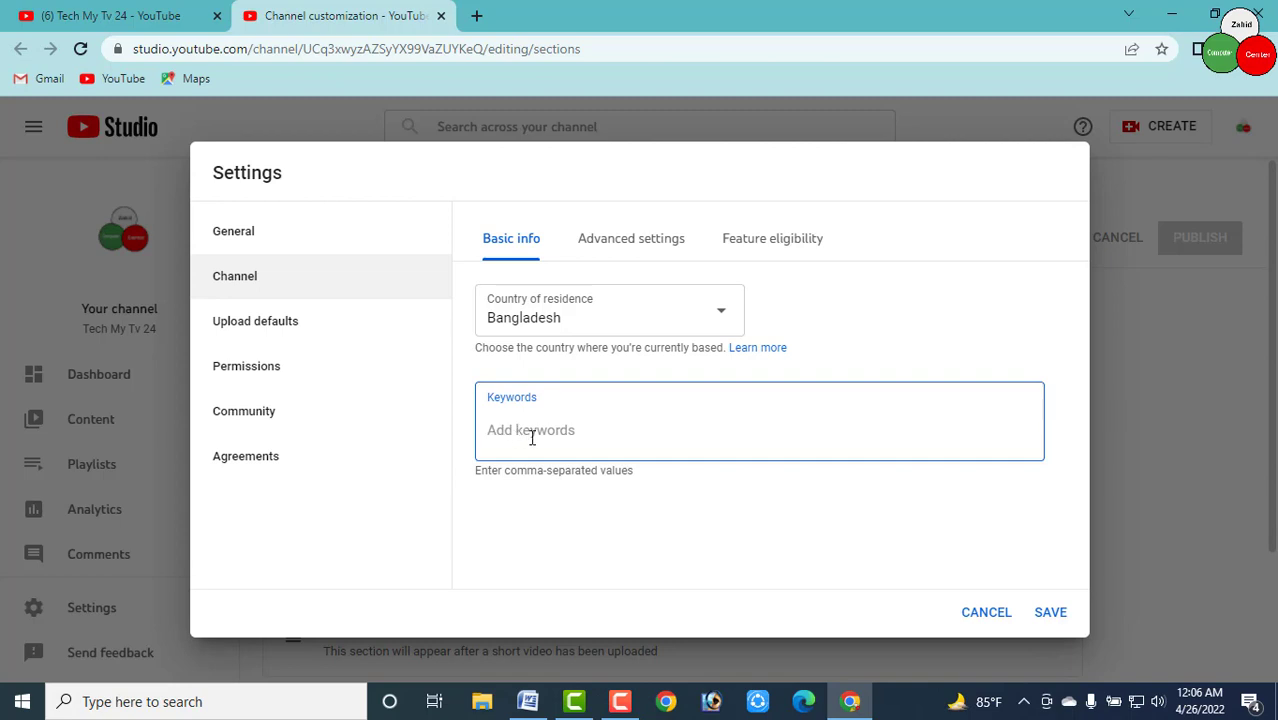
pyautogui.click(527, 703)
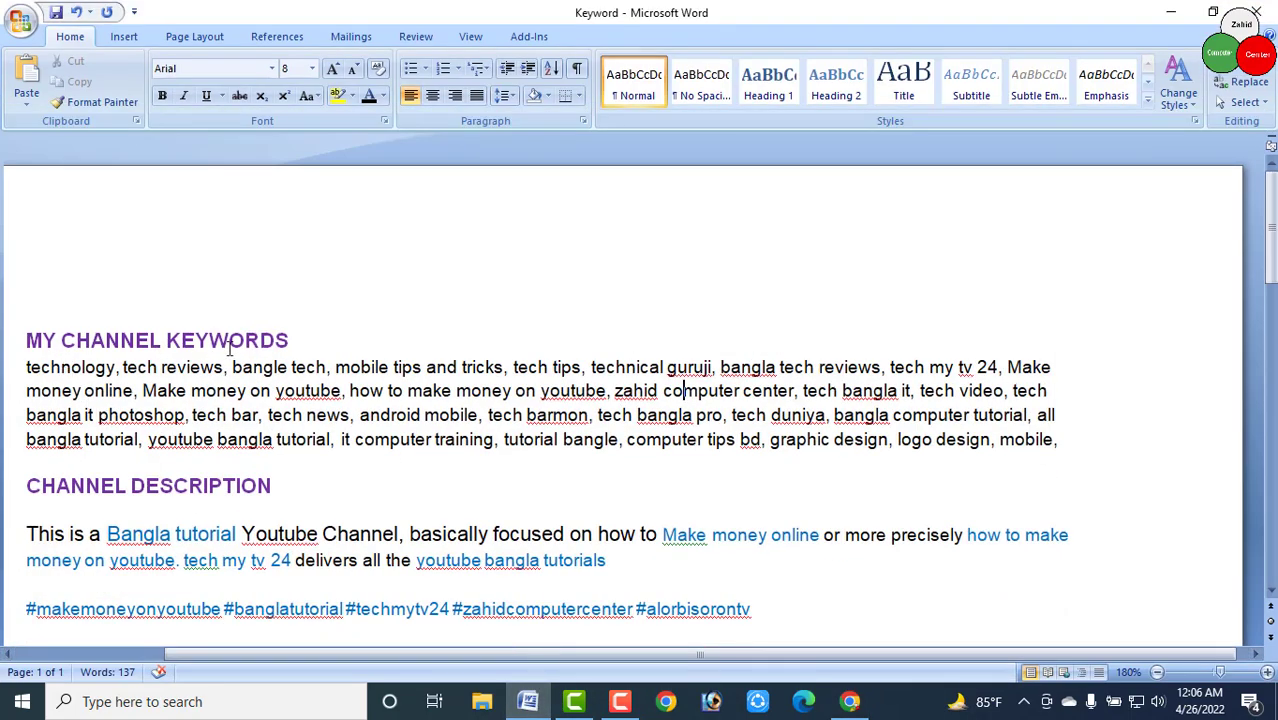
# Select the Word keywords from technology through computer tips bd, then return to Studio's Keywords field
pyautogui.moveTo(26, 368); pyautogui.dragTo(766, 443)
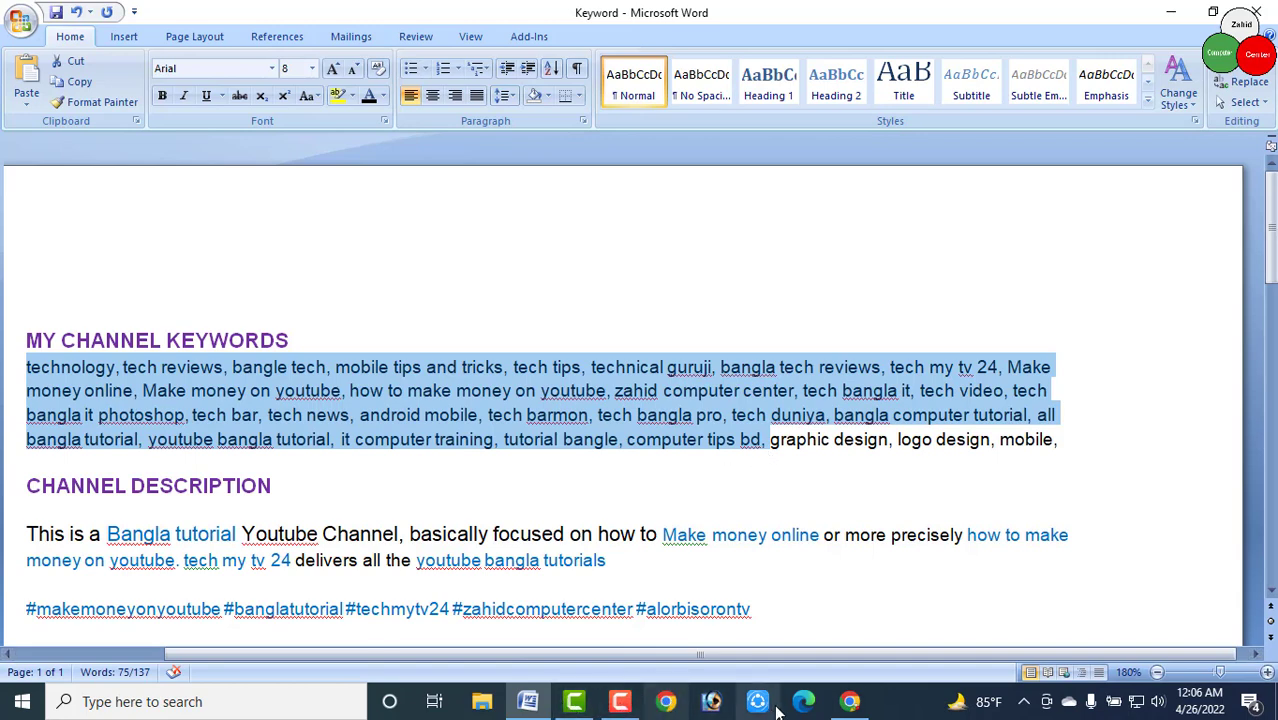
pyautogui.click(849, 701)
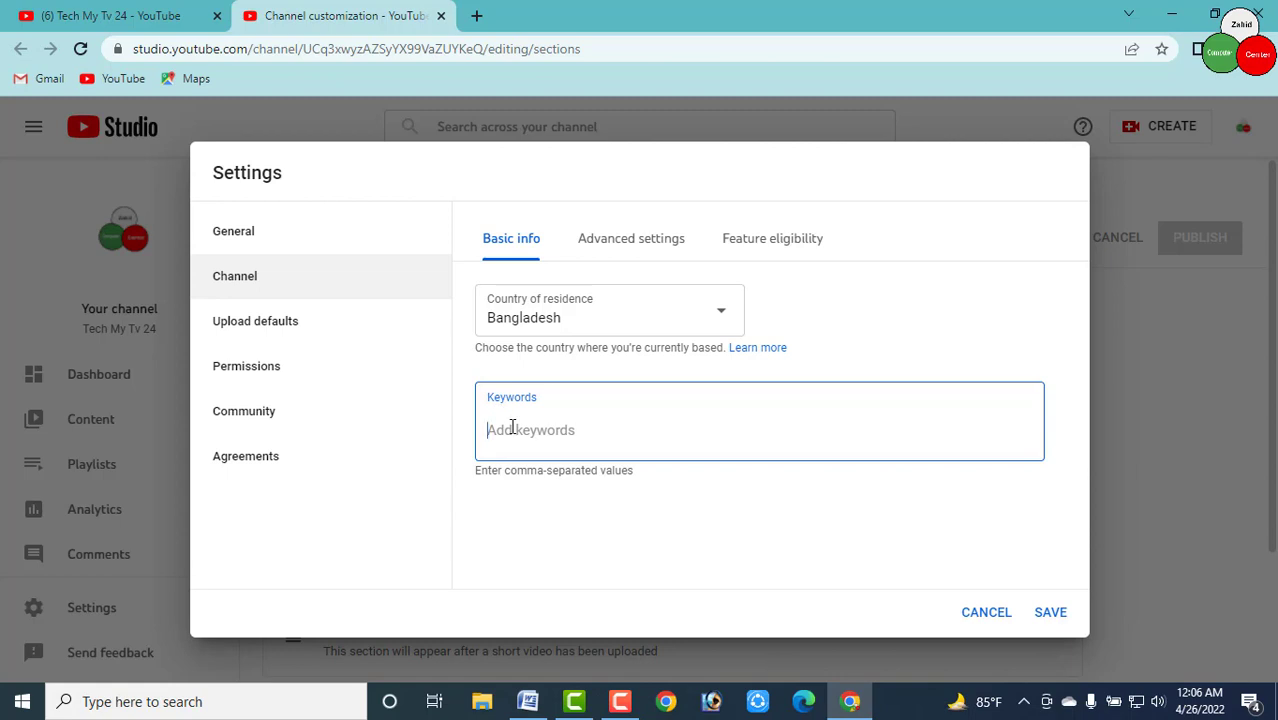
# Paste the keyword list into Keywords and remove the computer tips bd tag to reach 491/500
pyautogui.hotkey('ctrl', 'v')
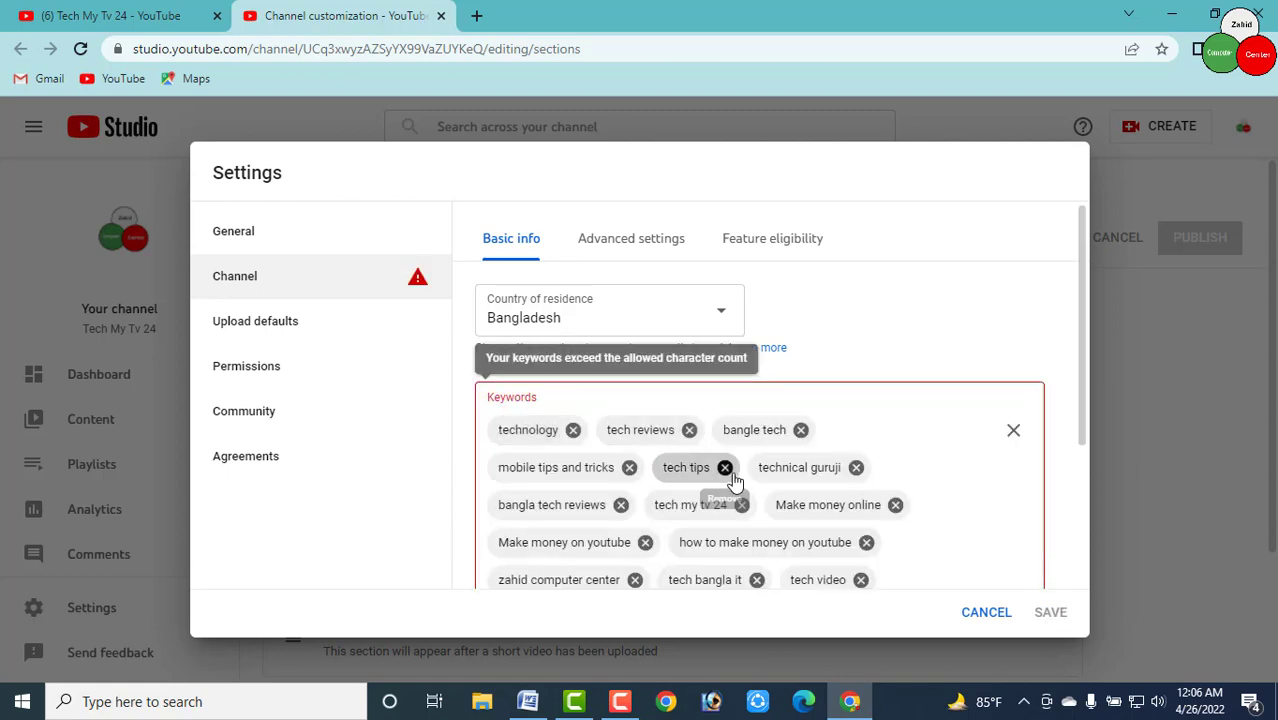
pyautogui.scroll(-2, 890, 530)
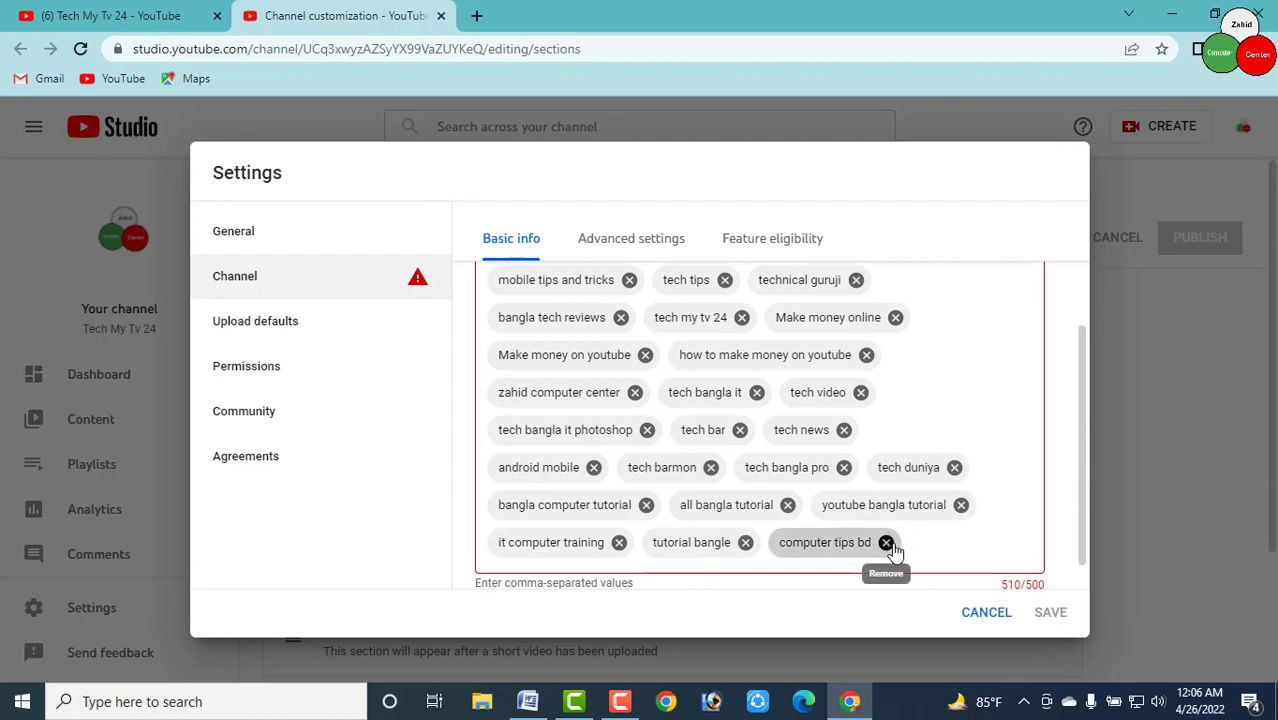
pyautogui.click(886, 542)
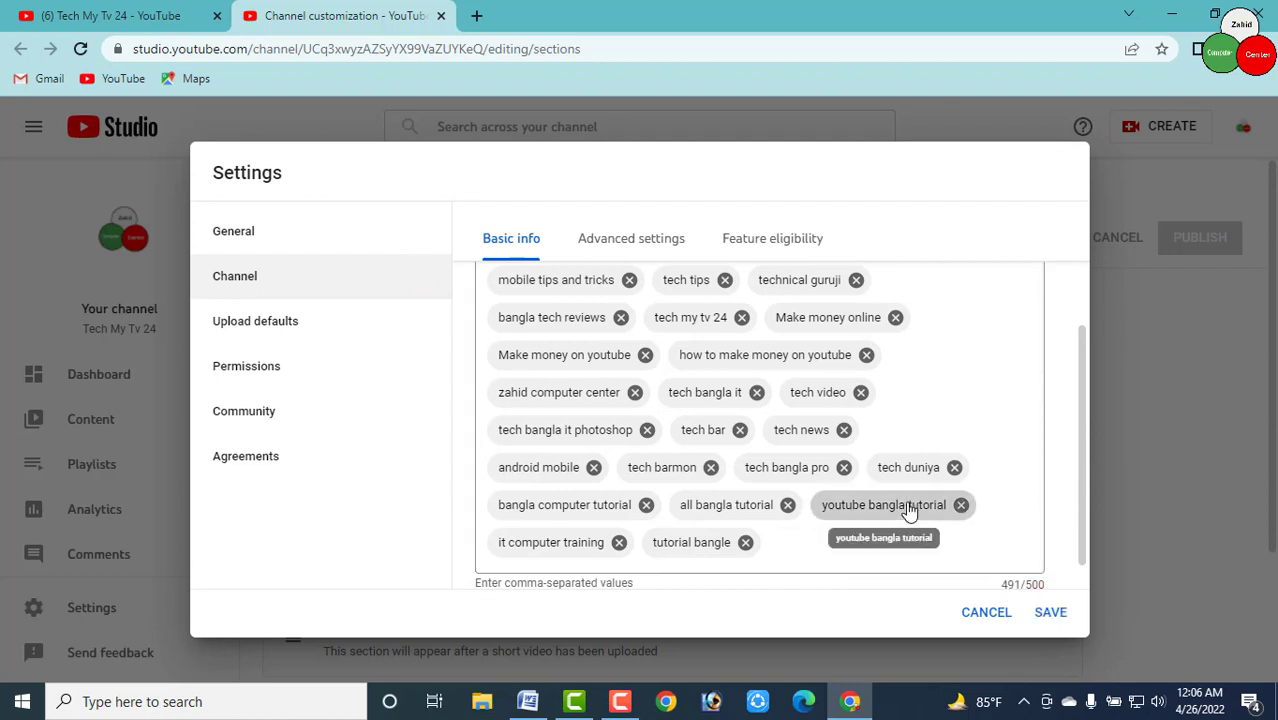
pyautogui.scroll(1, 874, 482)
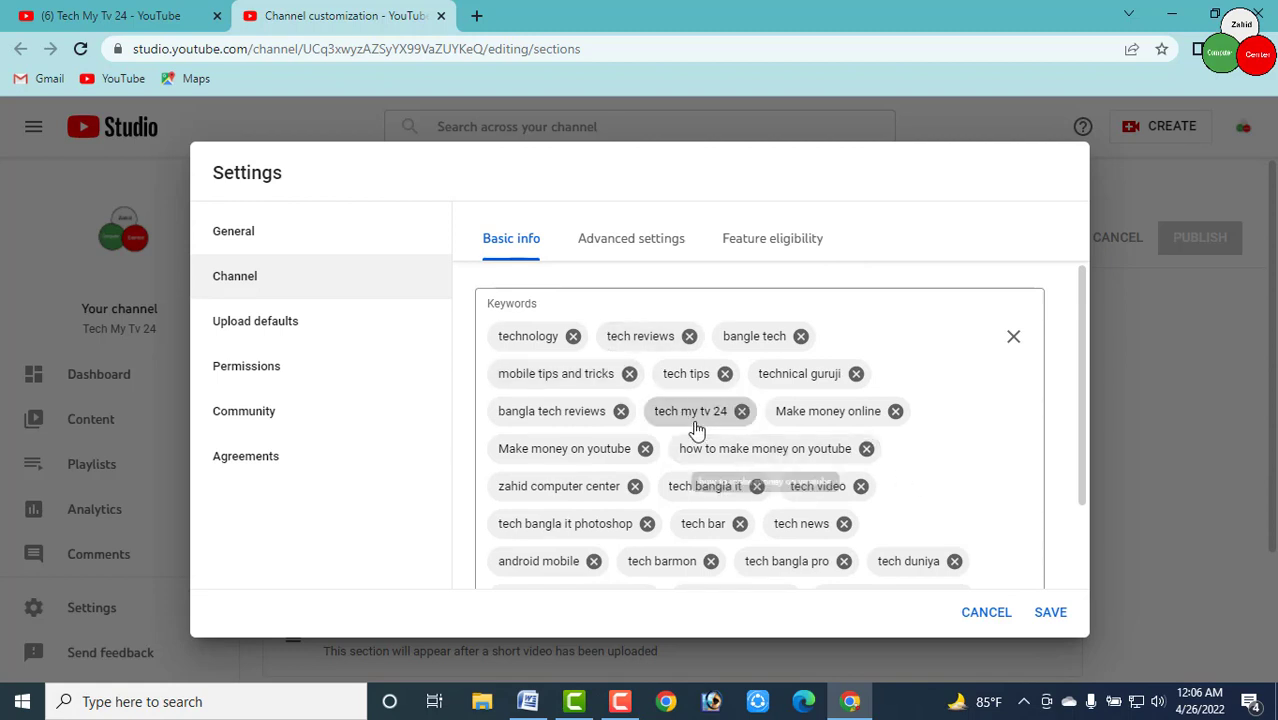
pyautogui.scroll(1, 686, 420)
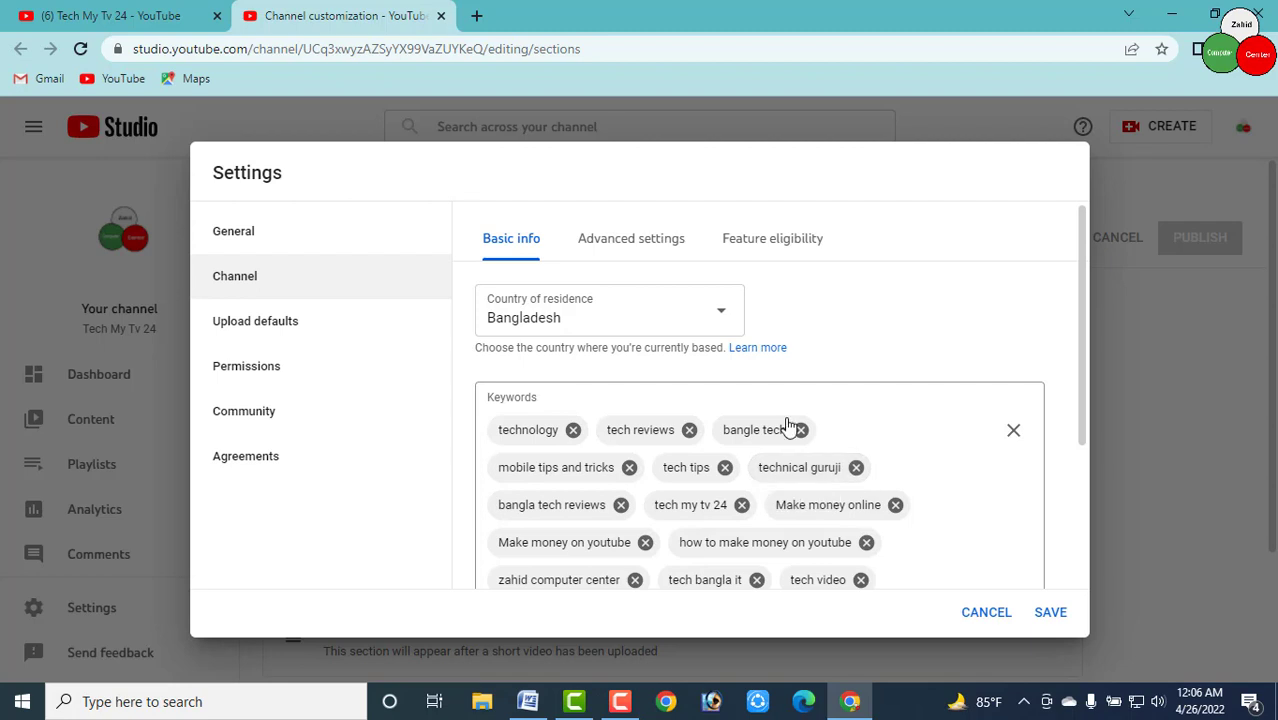
pyautogui.scroll(-2, 790, 430)
pyautogui.scroll(2, 720, 400)
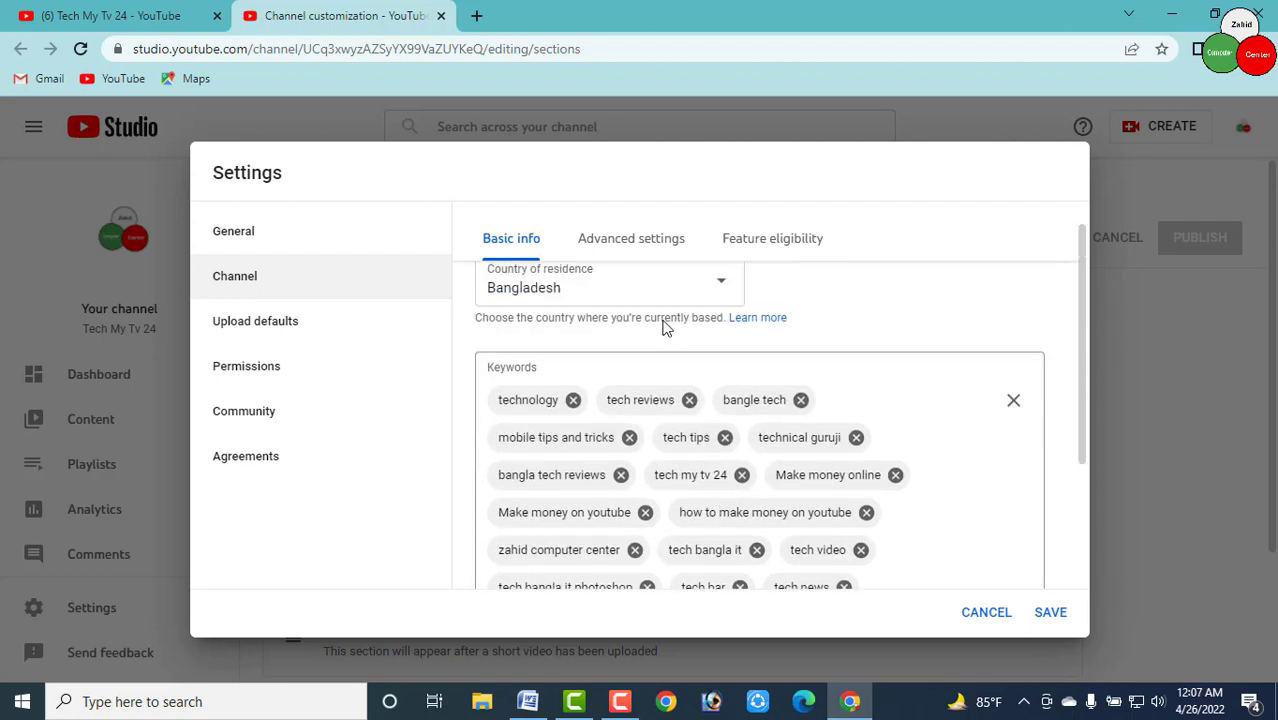
# Mark the channel as not made for kids in Advanced settings, then view Feature eligibility
pyautogui.click(632, 245)
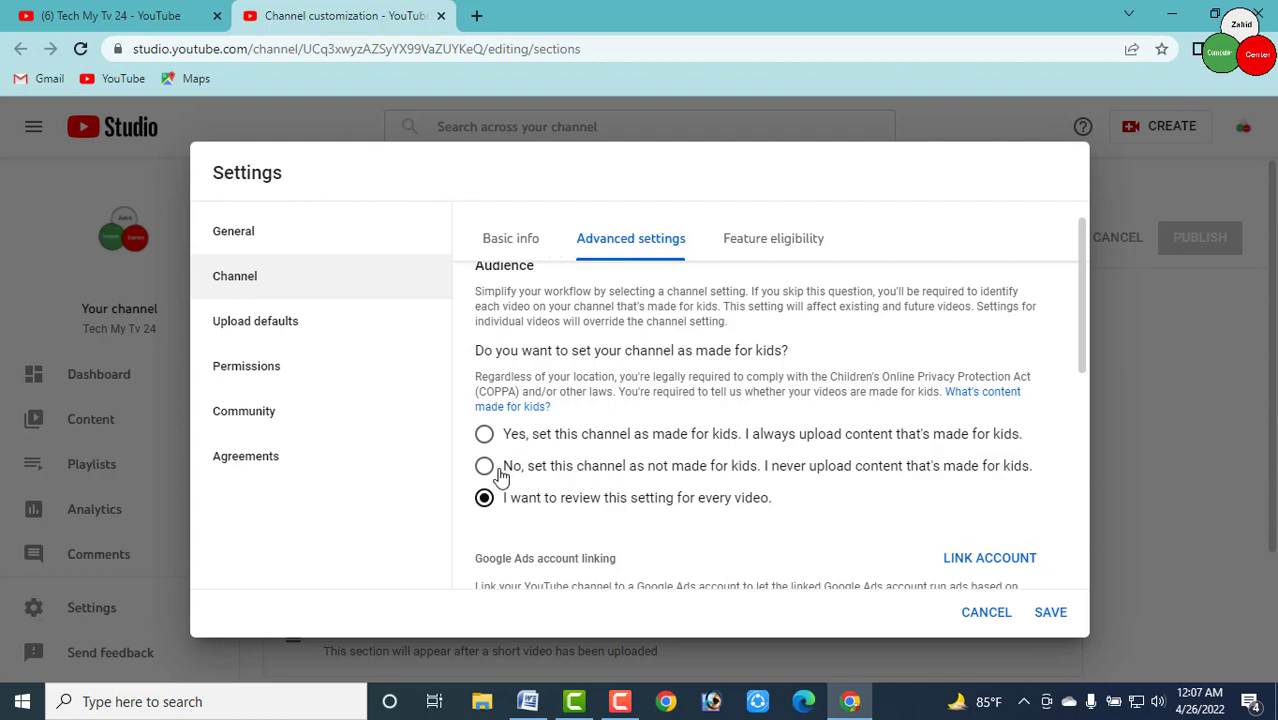
pyautogui.click(484, 467)
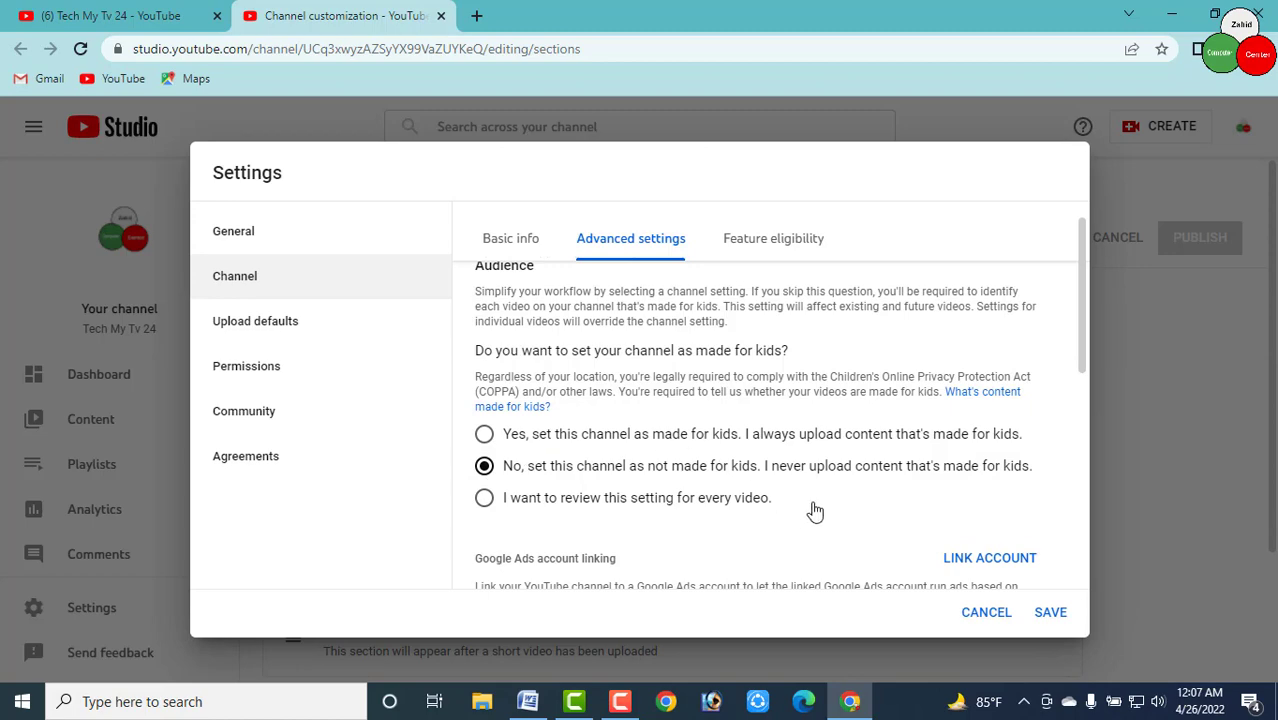
pyautogui.scroll(-1, 815, 510)
pyautogui.scroll(-4, 820, 507)
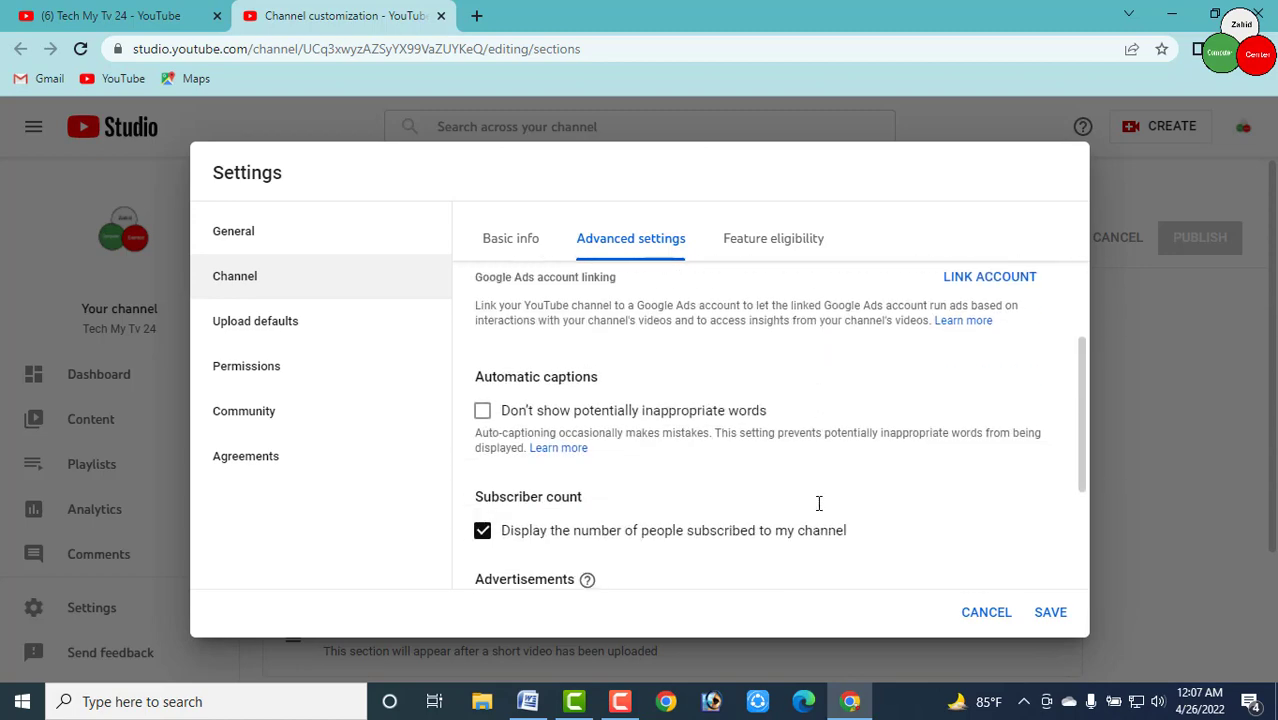
pyautogui.scroll(-1, 665, 474)
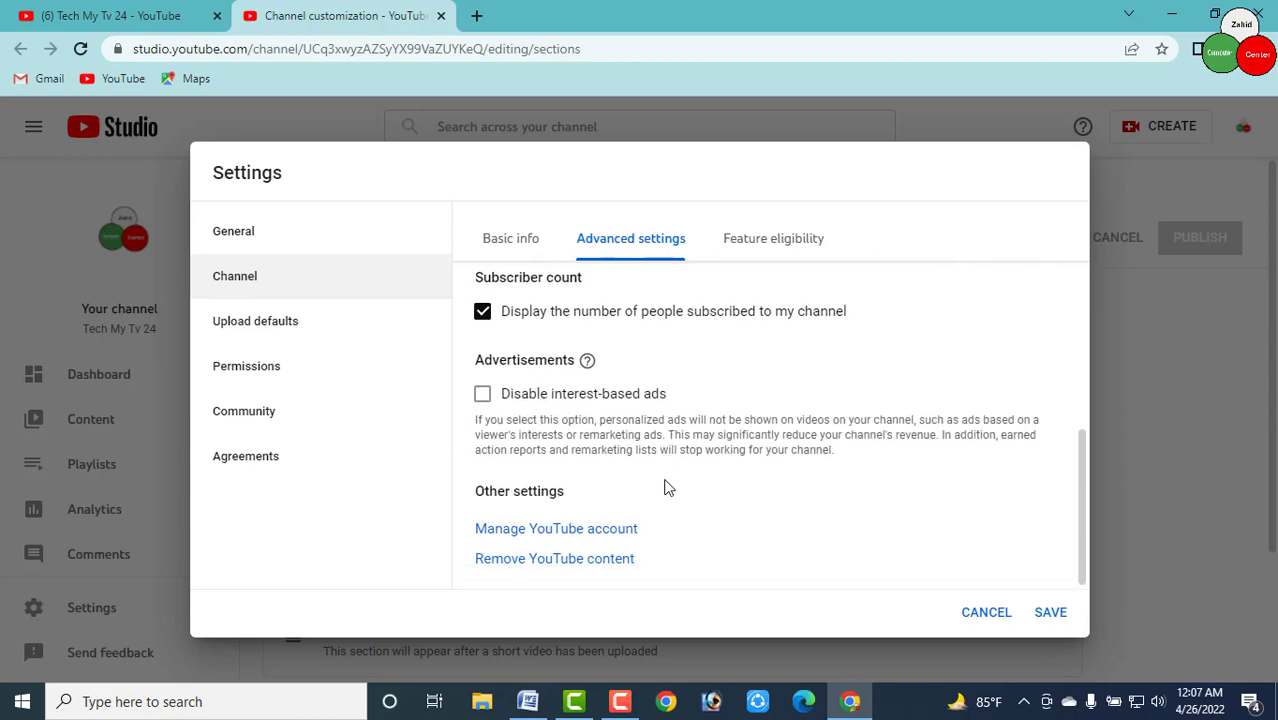
pyautogui.click(772, 240)
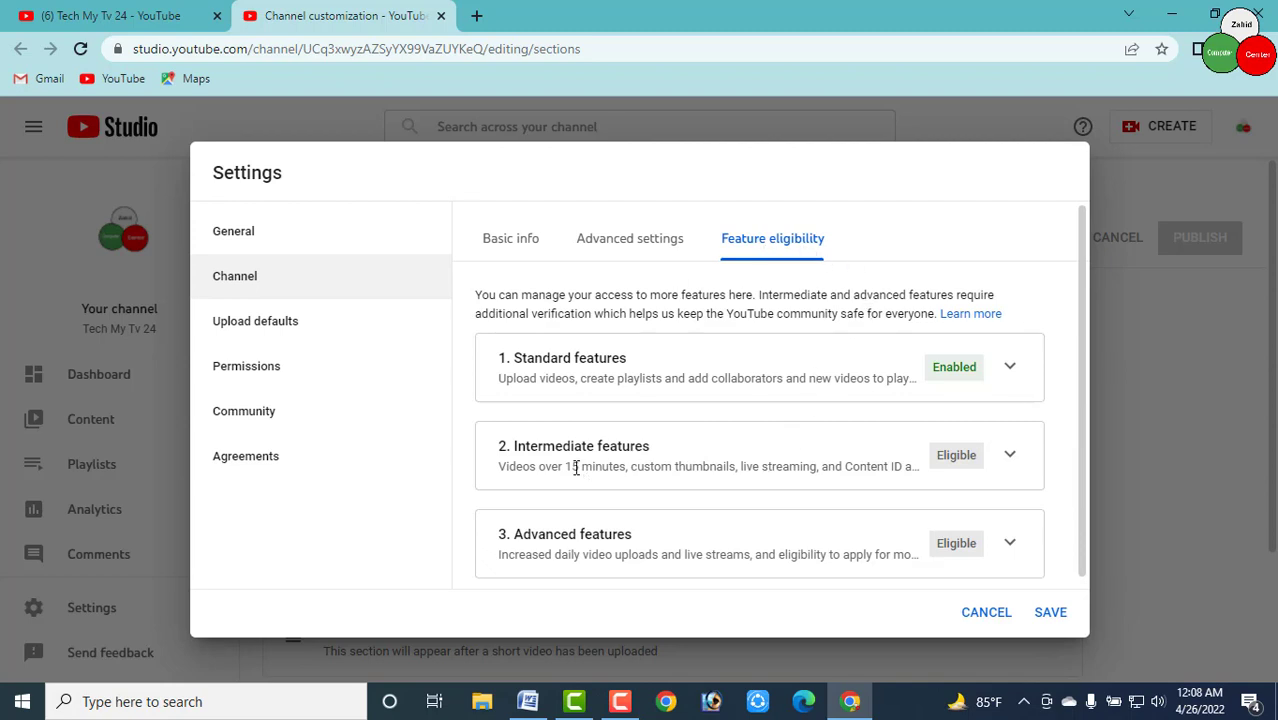
# Expand the Intermediate features requirements and start phone number verification
pyautogui.click(1008, 458)
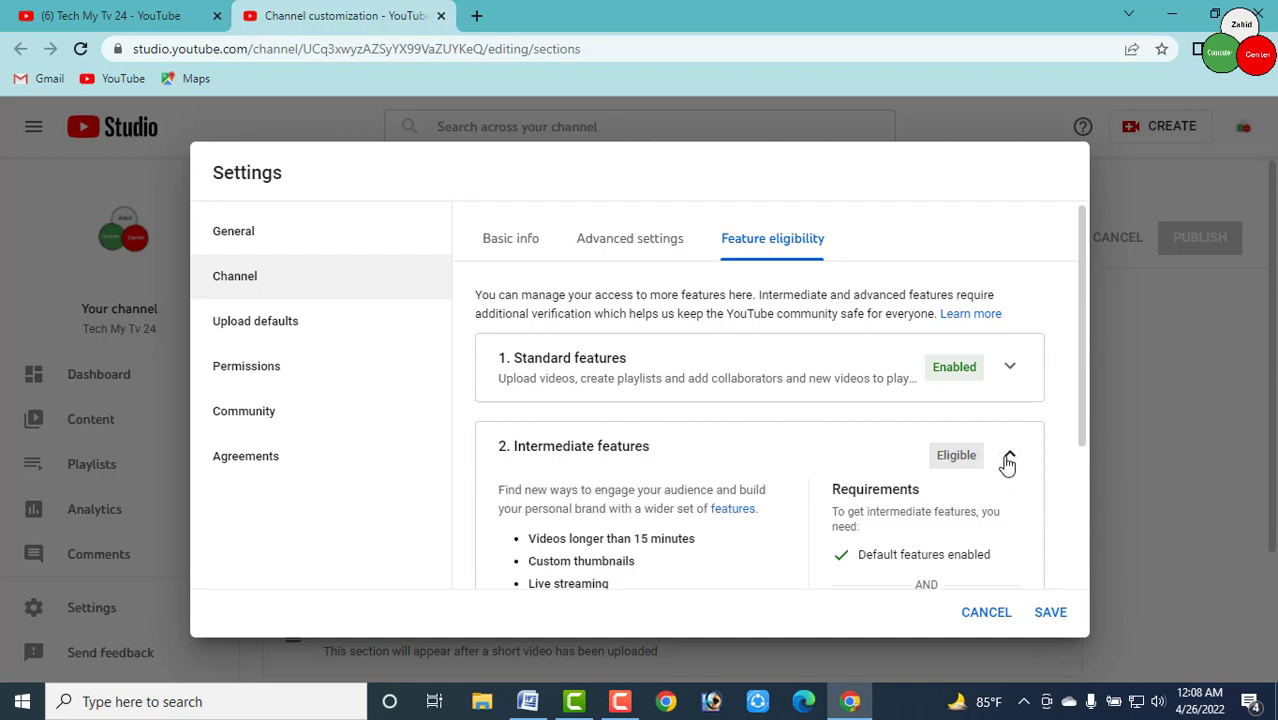
pyautogui.scroll(-3, 960, 523)
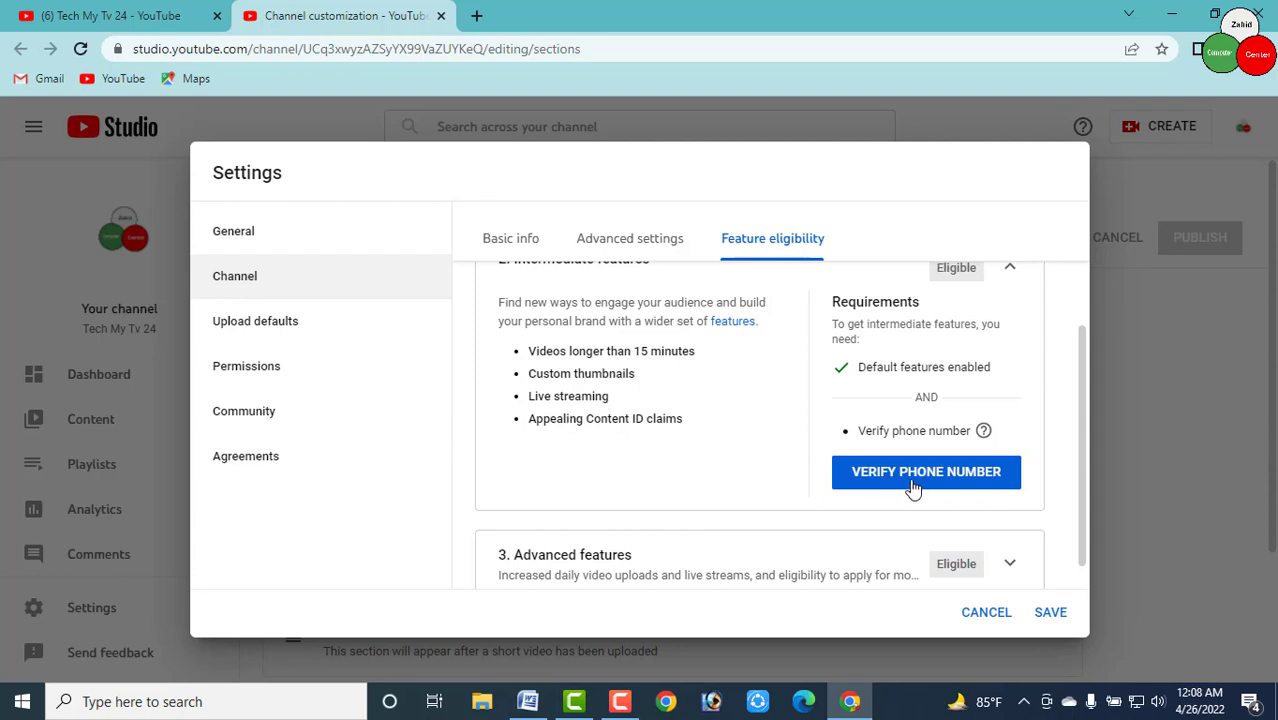
pyautogui.click(951, 486)
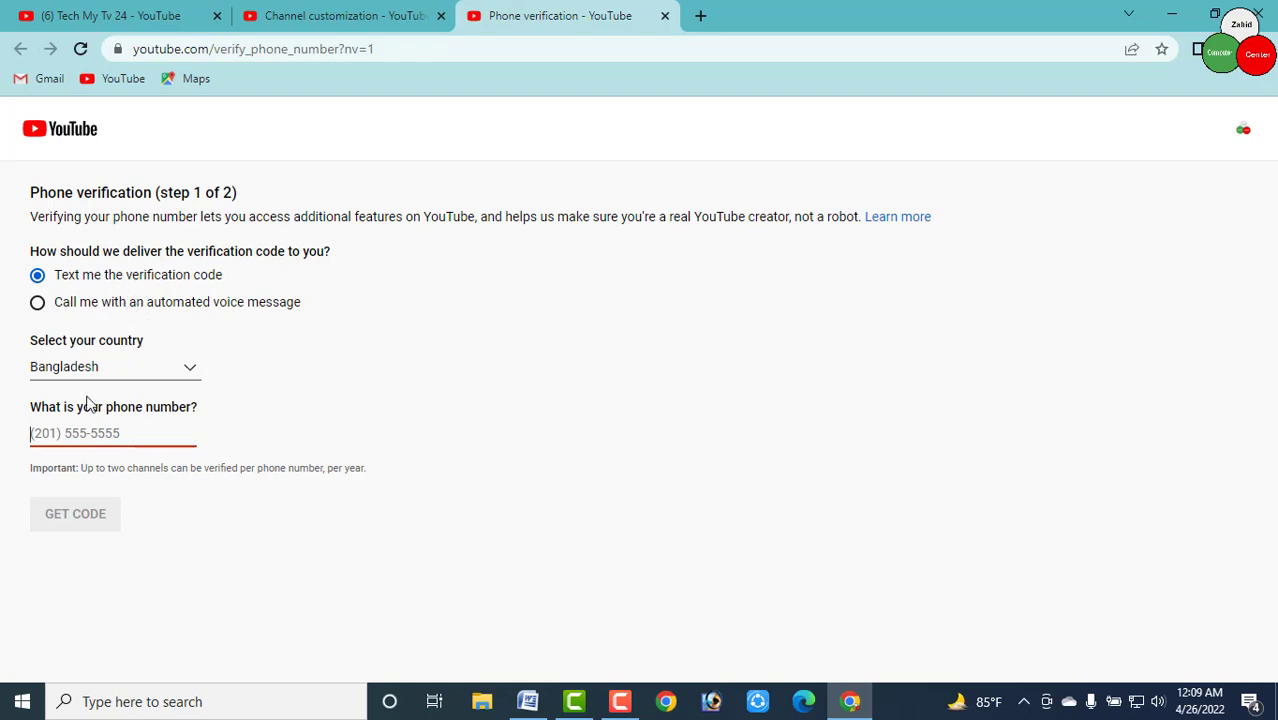
# Enter the channel's phone number, request a texted code, and submit the received 6-digit code
pyautogui.click(54, 440)
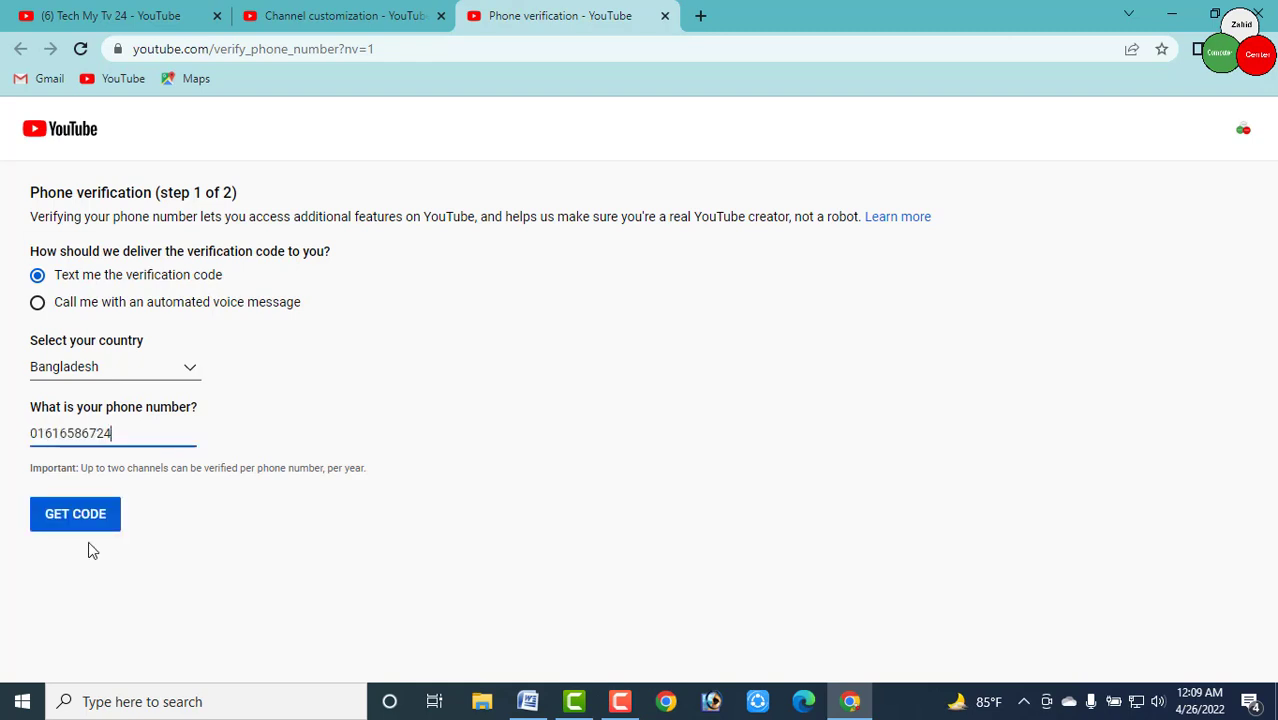
pyautogui.click(80, 528)
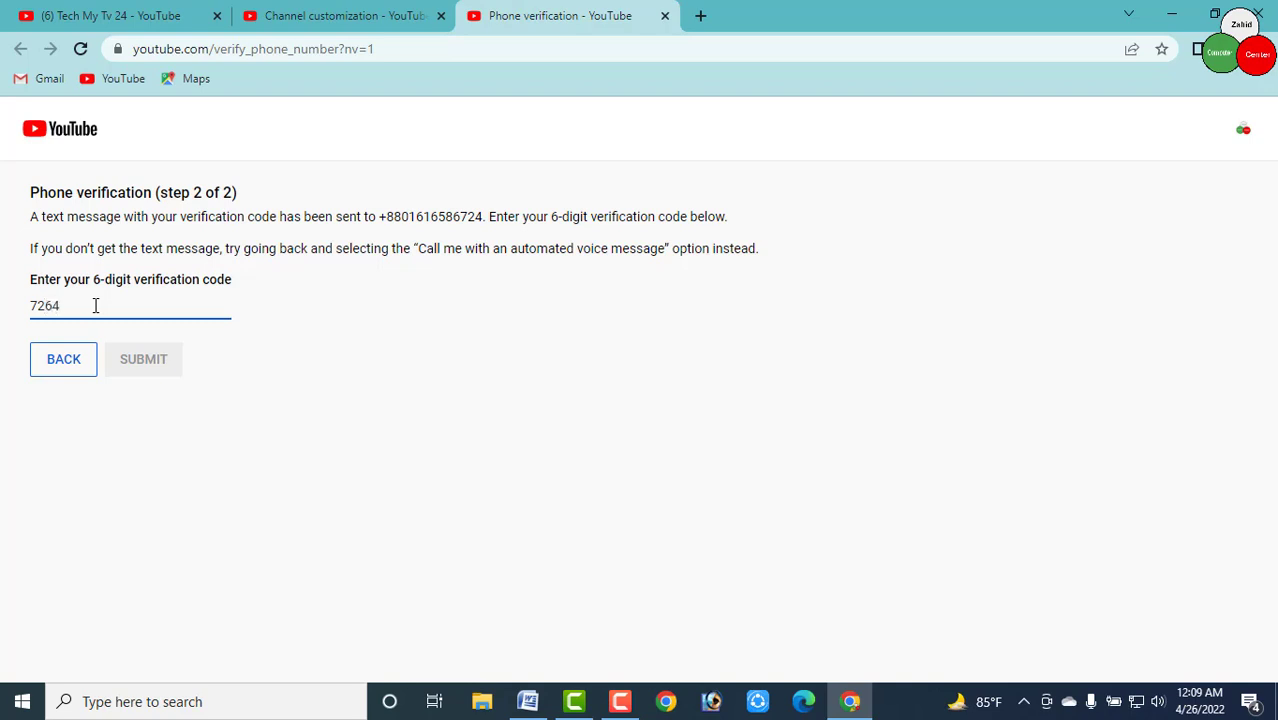
pyautogui.write('1')
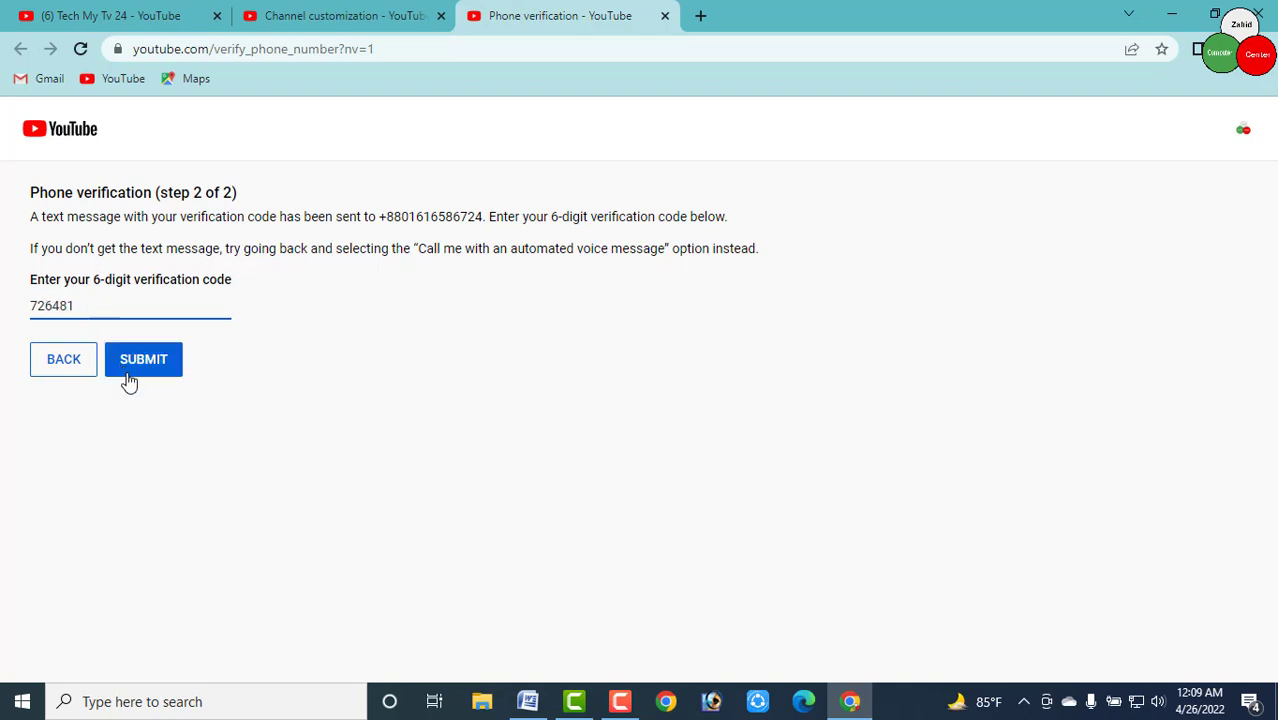
pyautogui.click(143, 361)
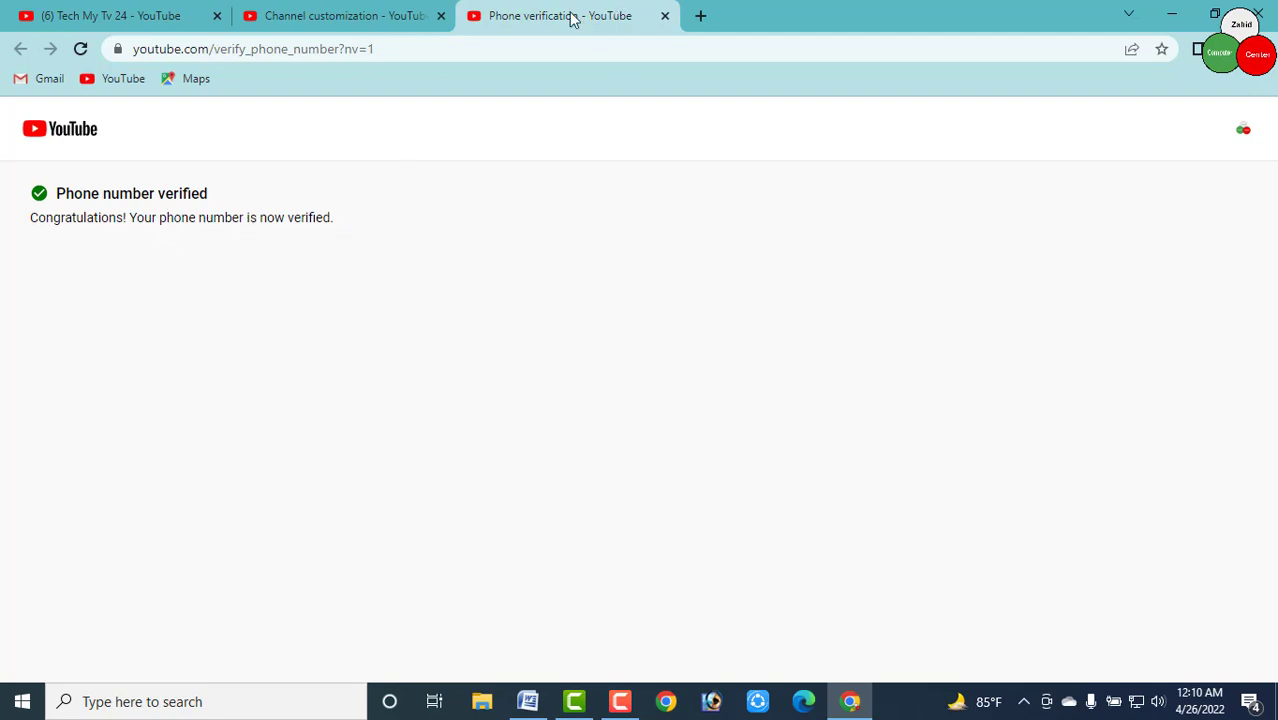
# Close the verification tab, confirm Intermediate features shows Enabled, and save the channel settings
pyautogui.click(665, 16)
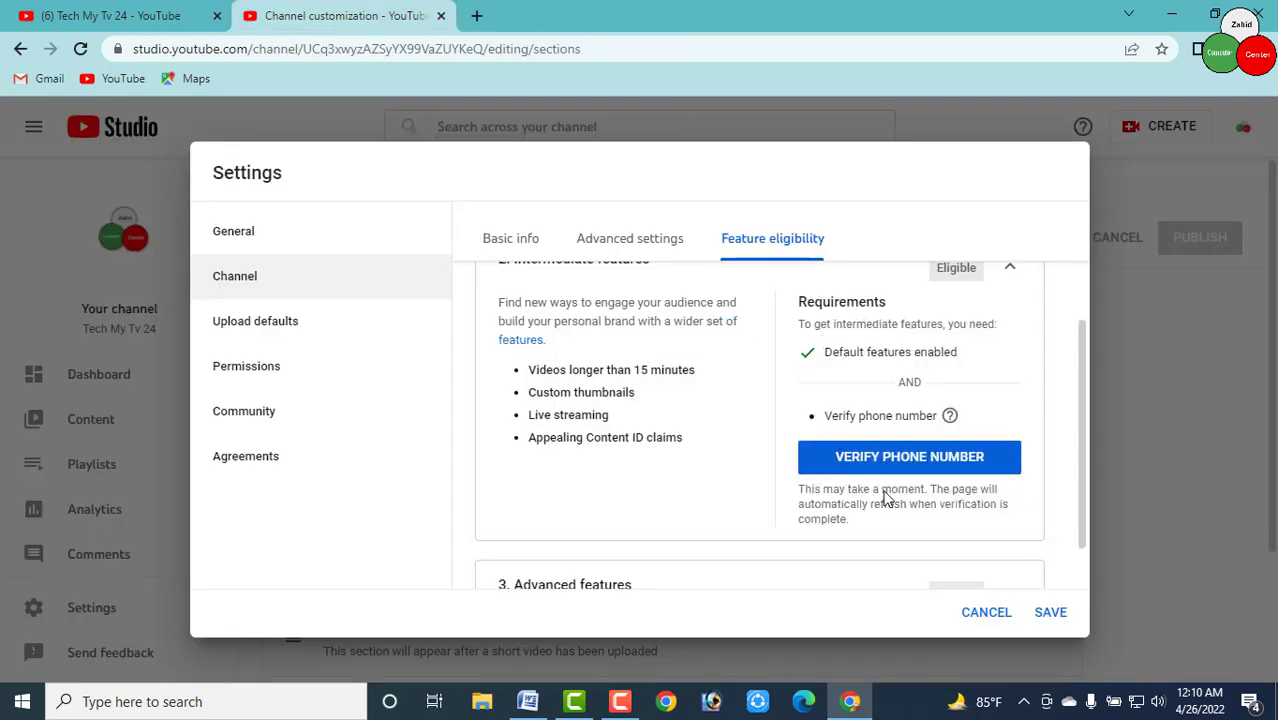
pyautogui.scroll(-1, 790, 479)
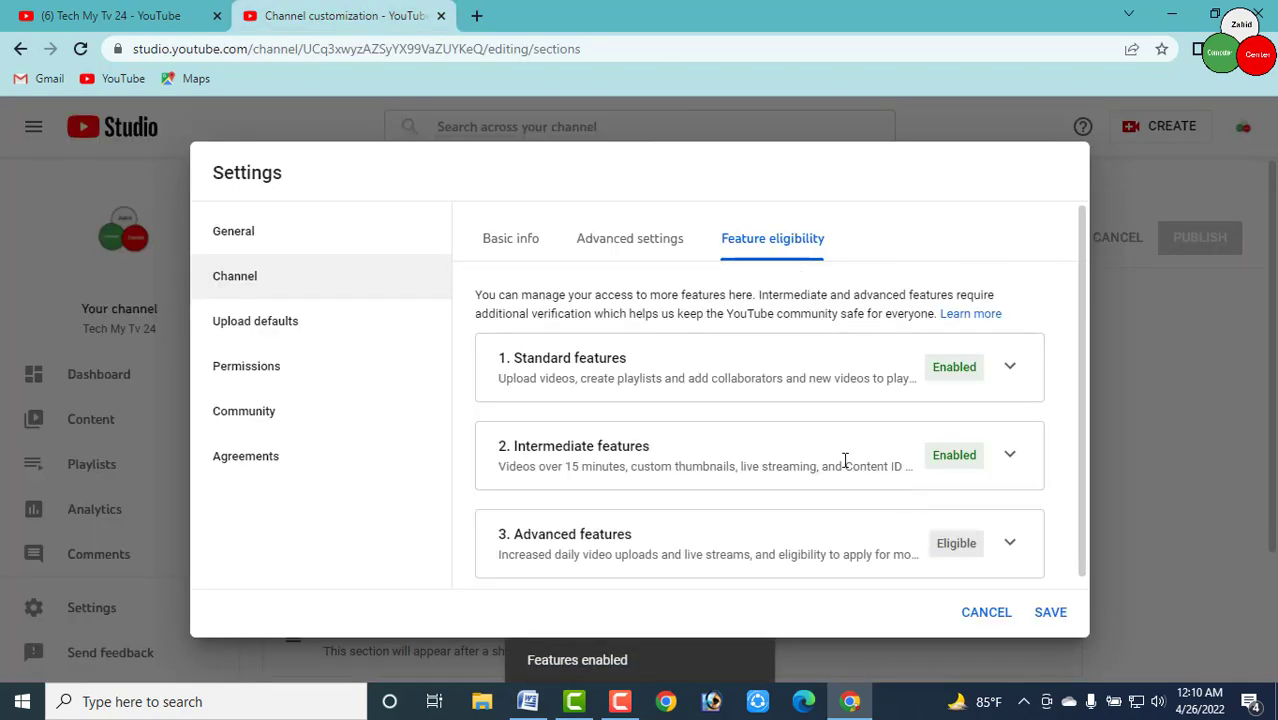
pyautogui.scroll(-1, 932, 490)
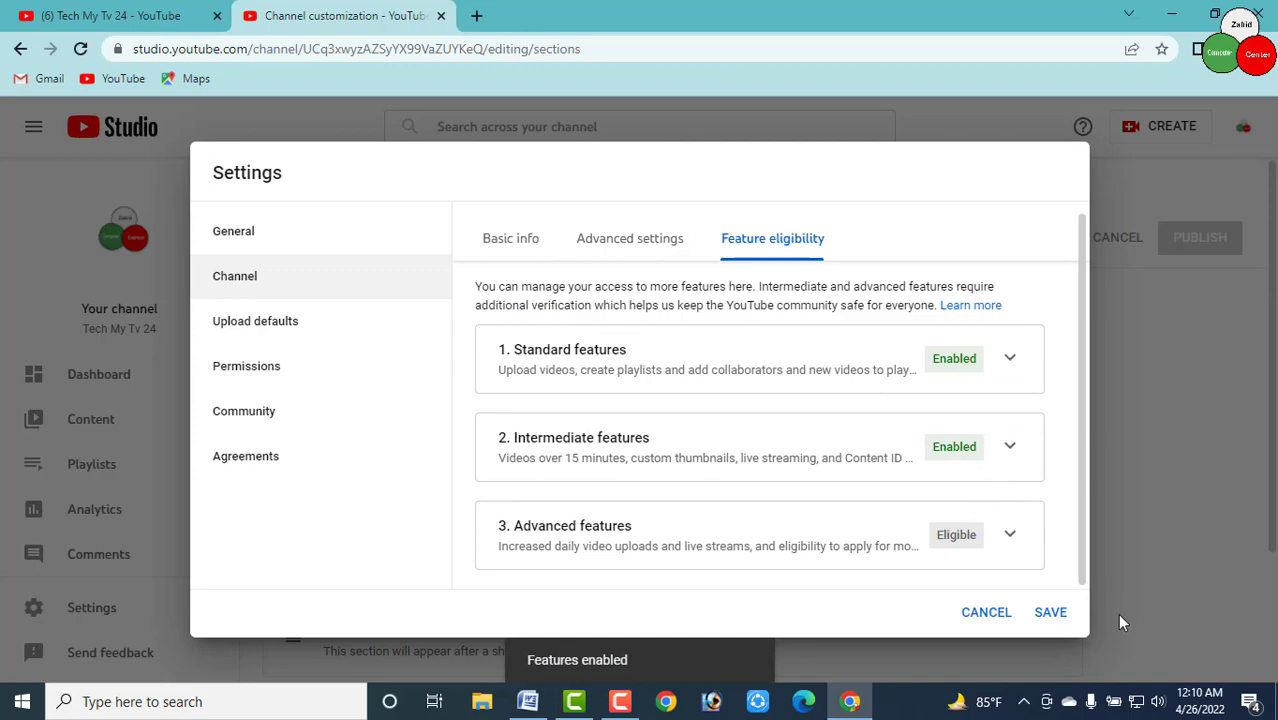
pyautogui.click(1050, 613)
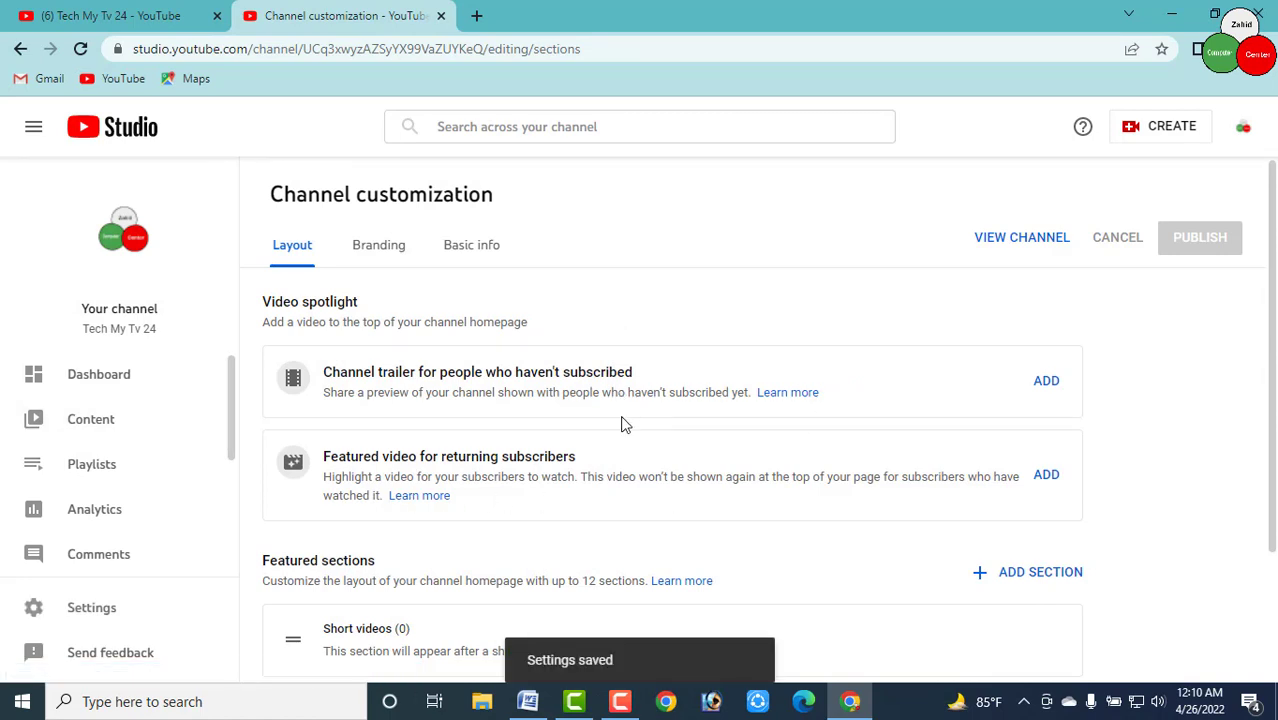
# Open the advanced options of the Upload defaults in Studio Settings
pyautogui.click(110, 608)
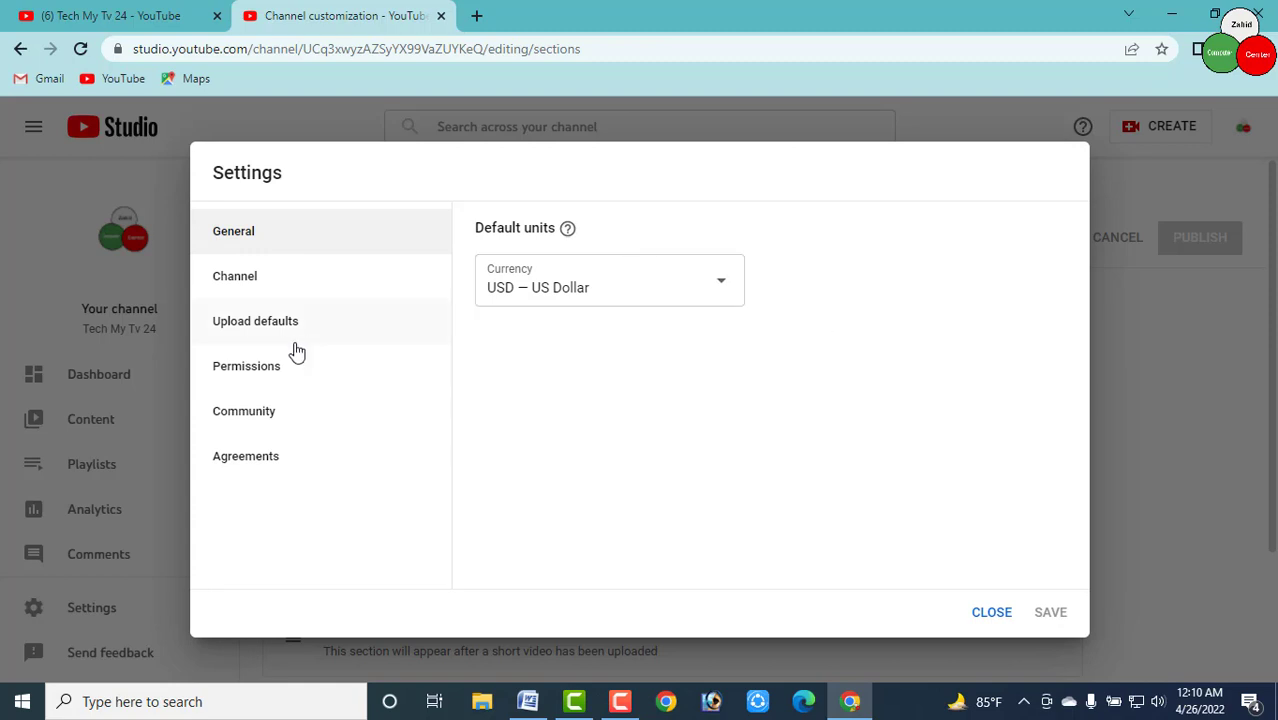
pyautogui.click(272, 326)
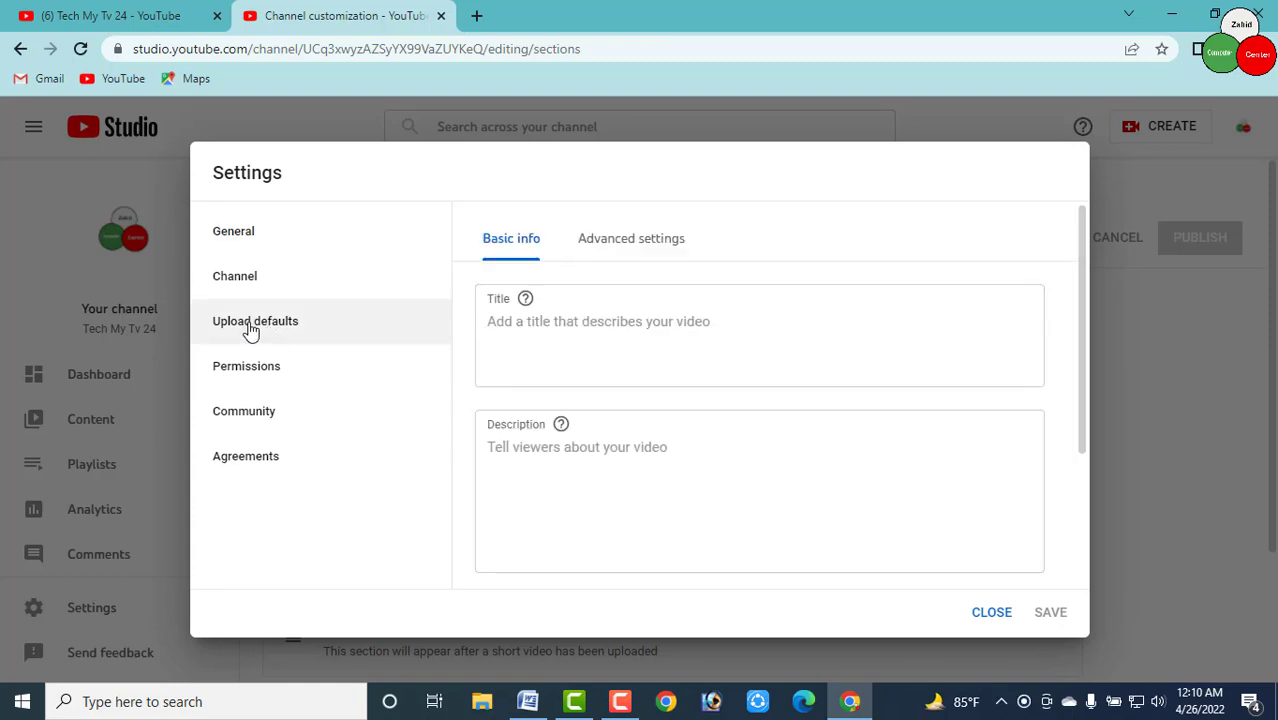
pyautogui.click(622, 250)
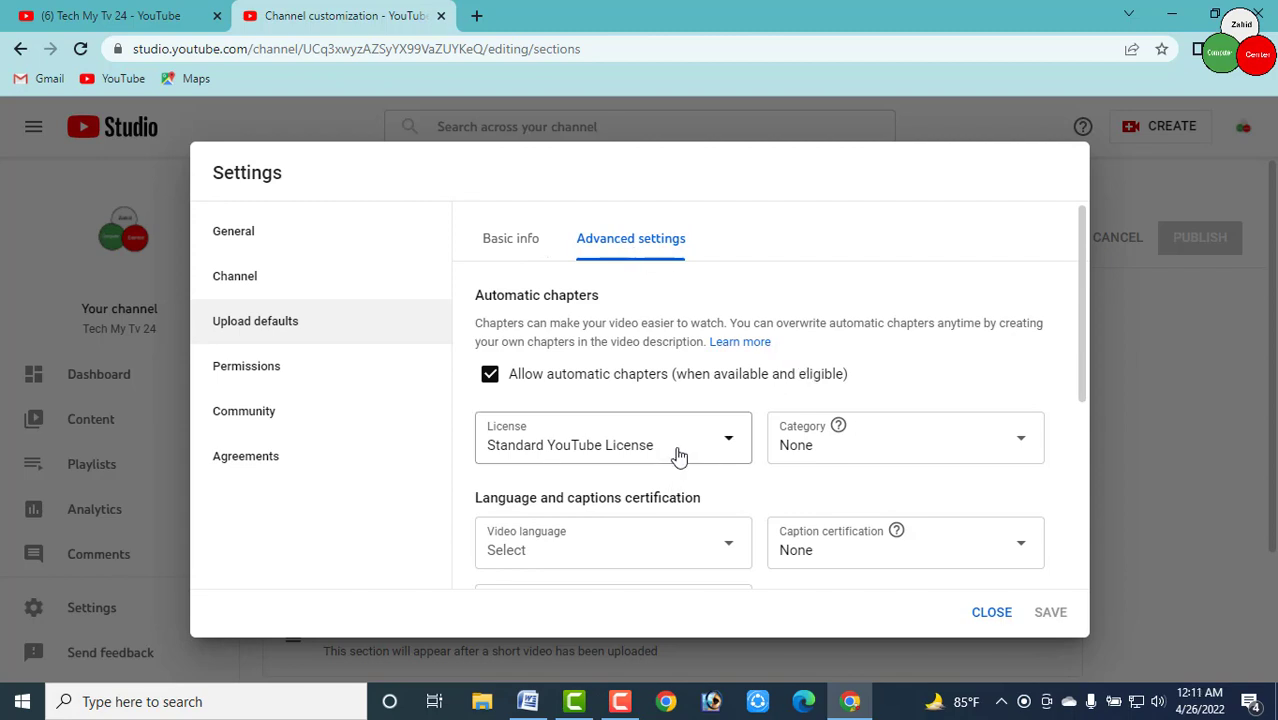
pyautogui.scroll(-1, 690, 448)
pyautogui.scroll(-1, 695, 447)
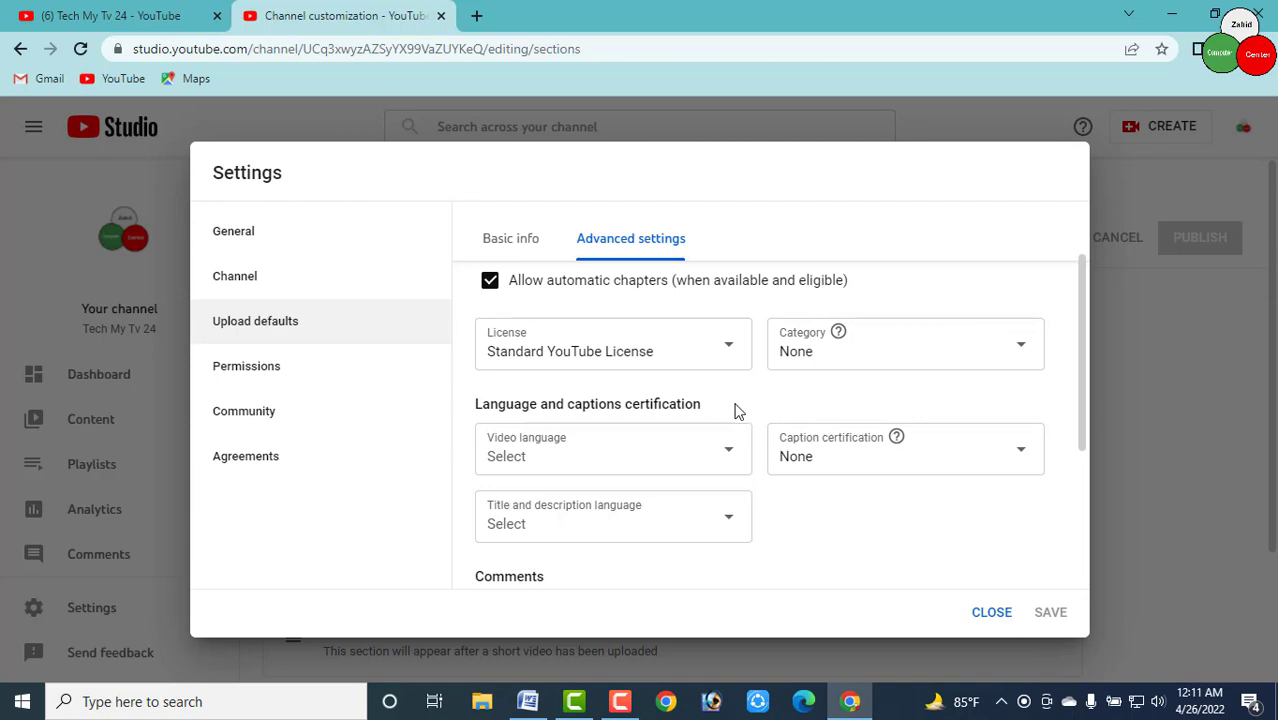
pyautogui.scroll(-2, 728, 390)
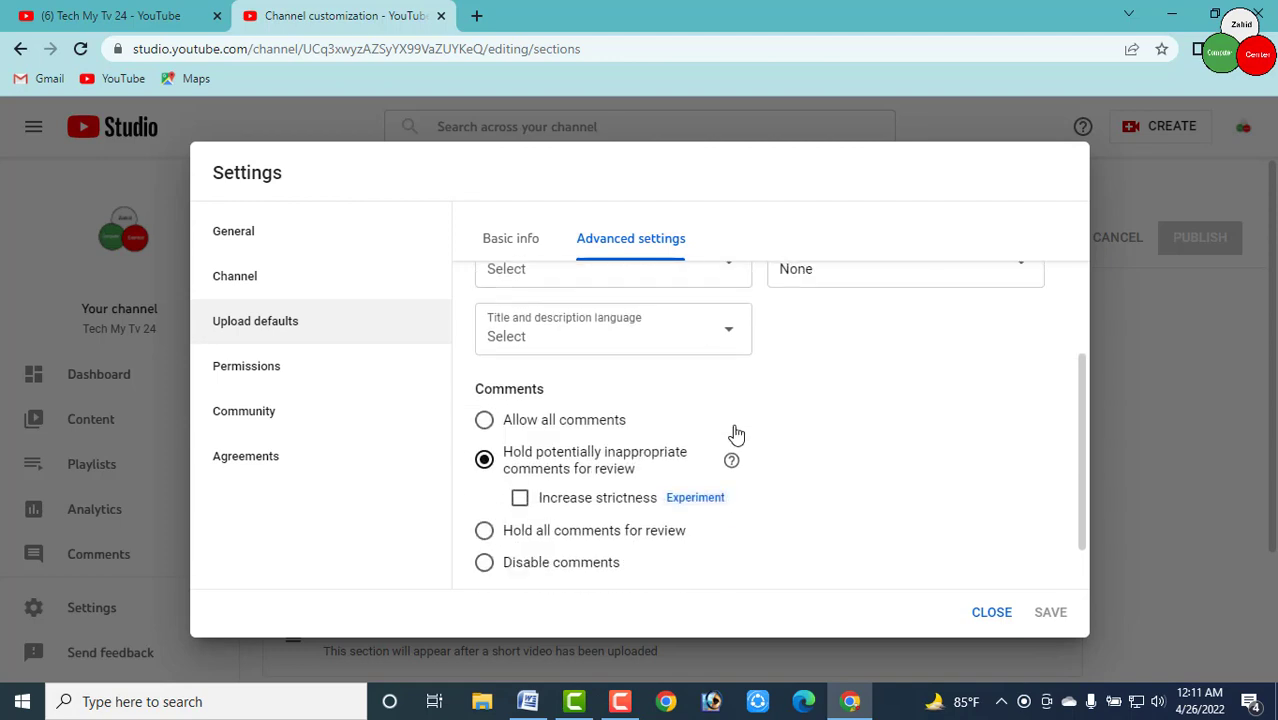
pyautogui.scroll(2, 733, 400)
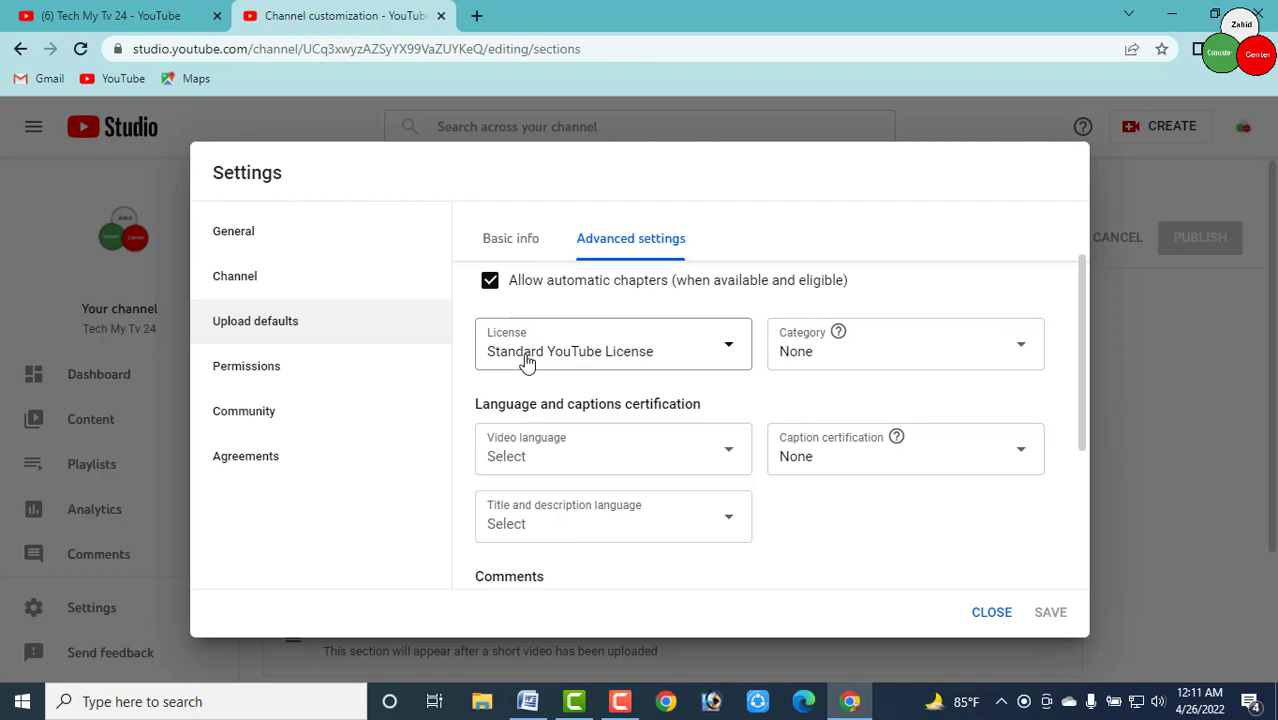
# Choose Standard YouTube License as the default license and browse the category list
pyautogui.click(666, 356)
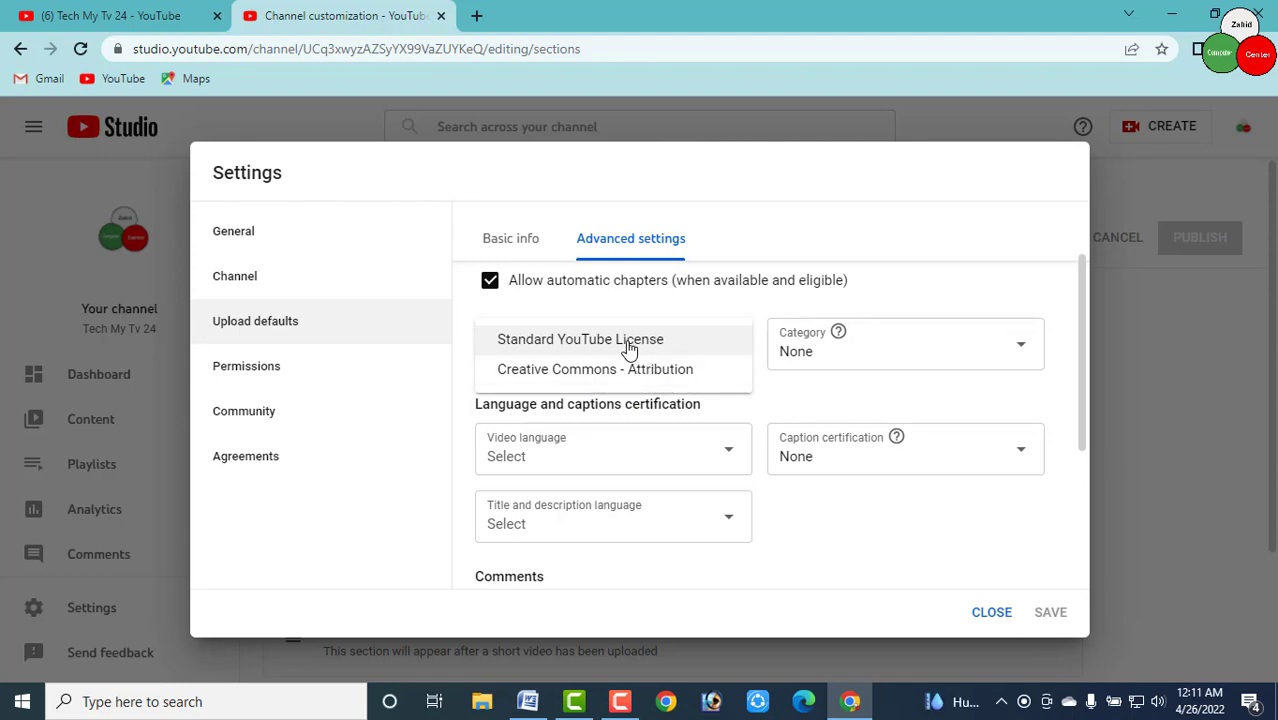
pyautogui.click(524, 342)
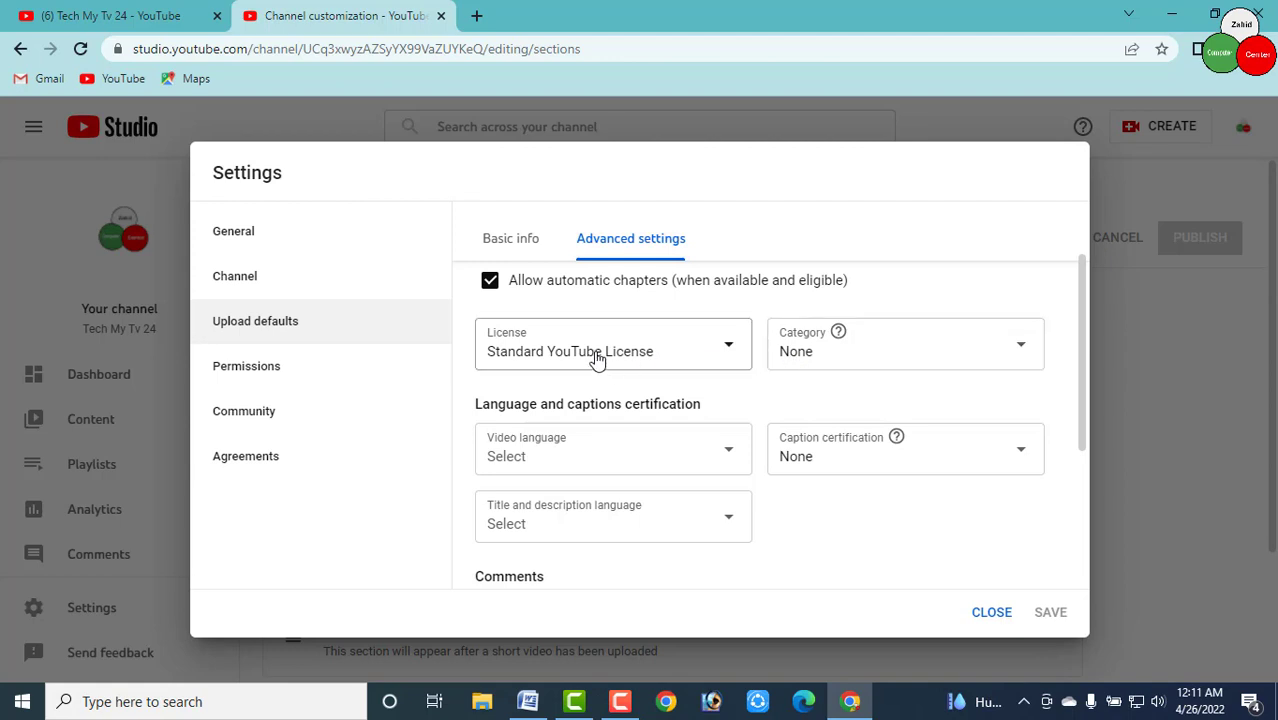
pyautogui.click(876, 360)
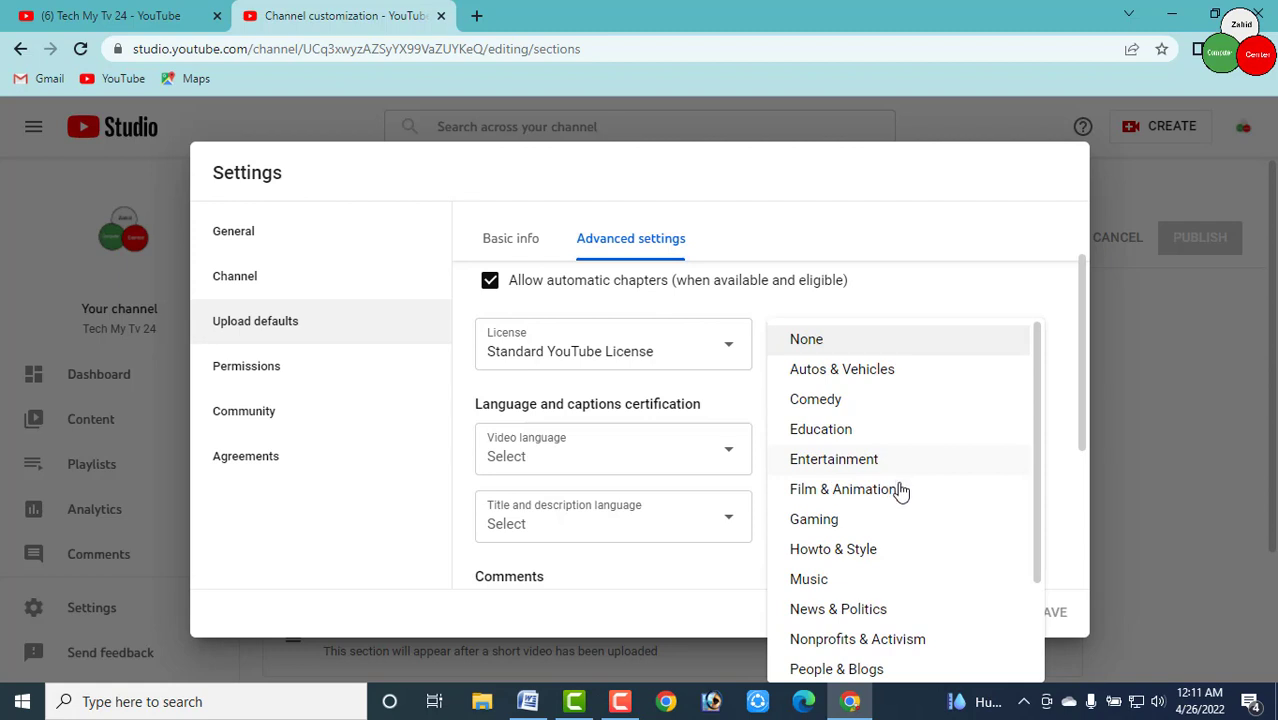
pyautogui.scroll(-1, 903, 495)
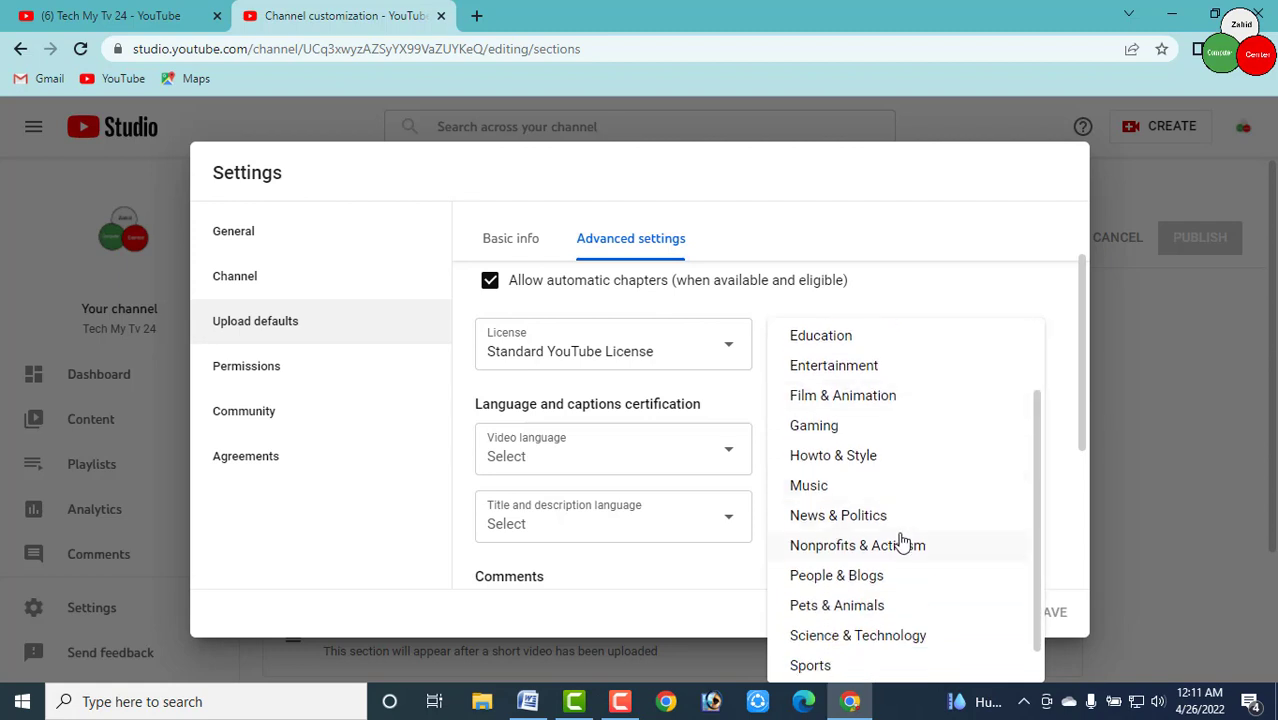
pyautogui.scroll(-1, 903, 541)
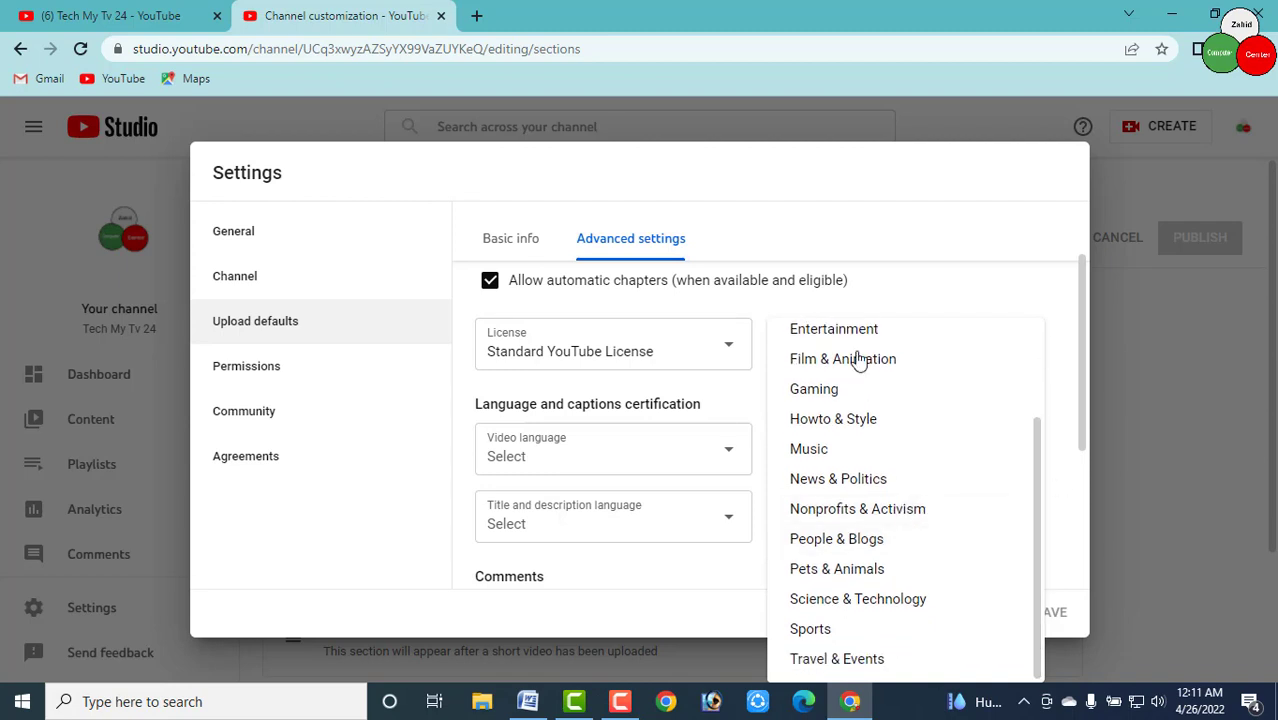
# Set the default category to Science & Technology and video language to Bangla
pyautogui.click(874, 603)
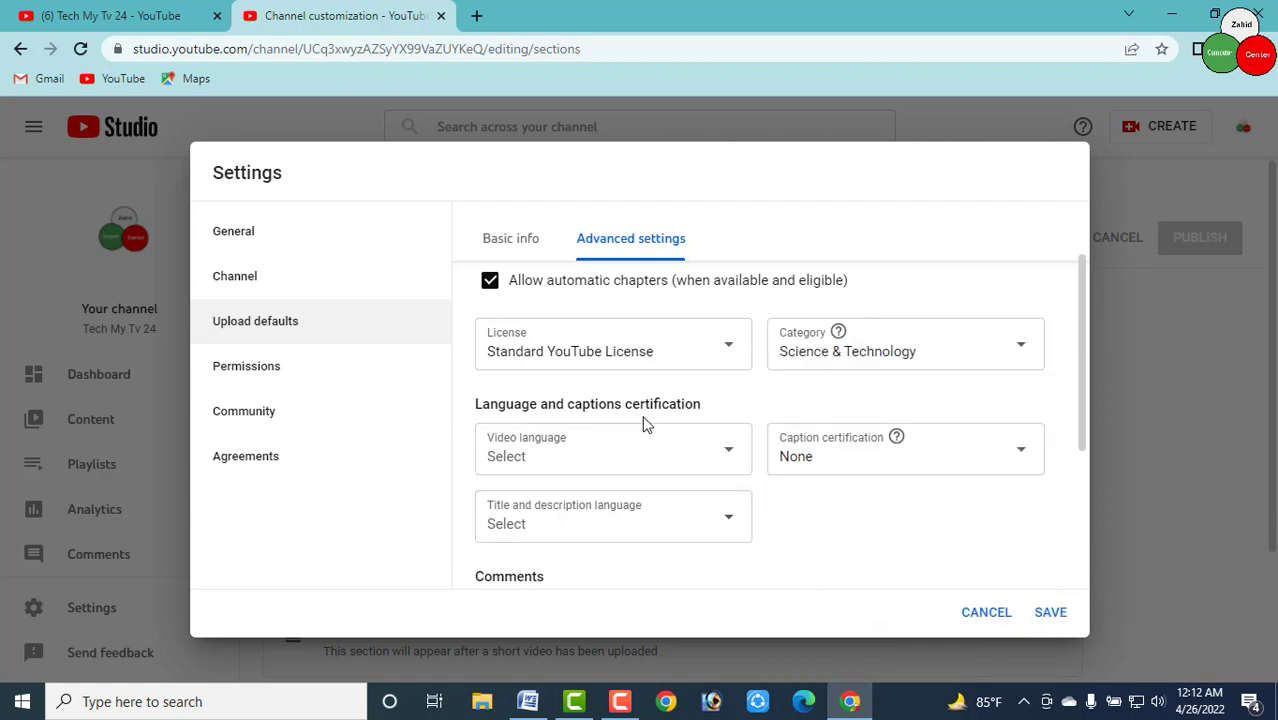
pyautogui.click(638, 464)
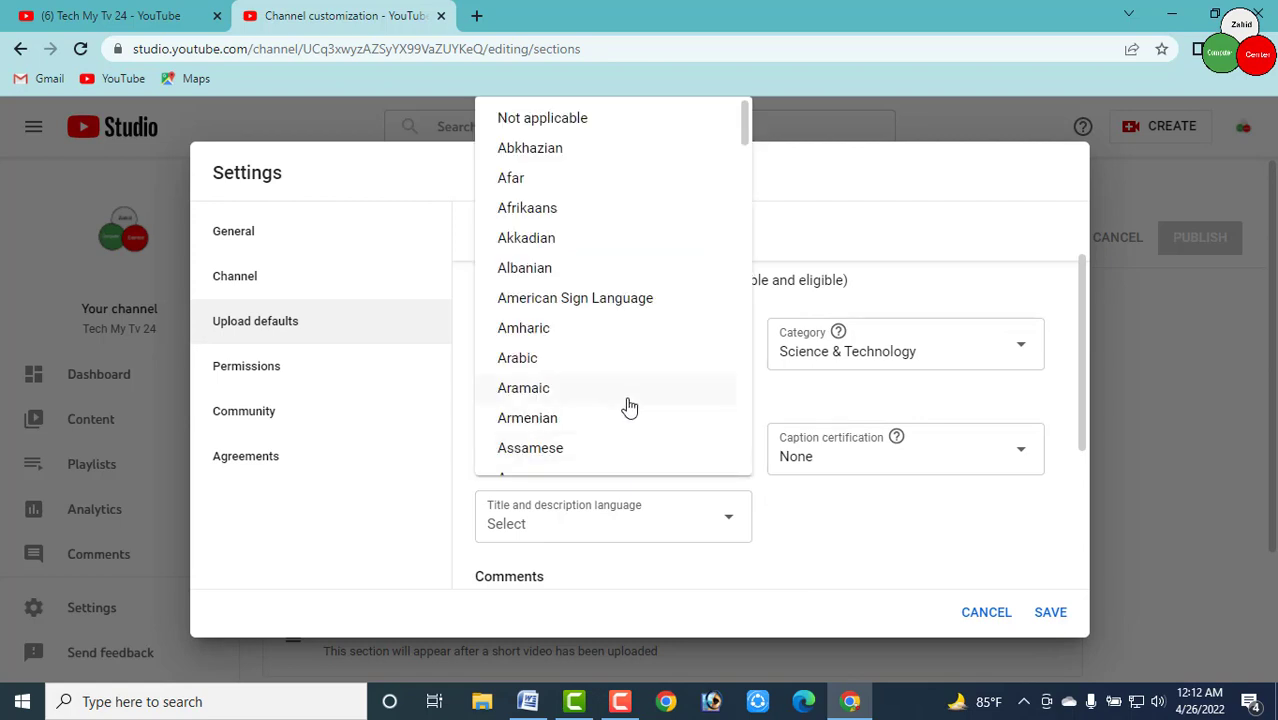
pyautogui.scroll(-1, 610, 405)
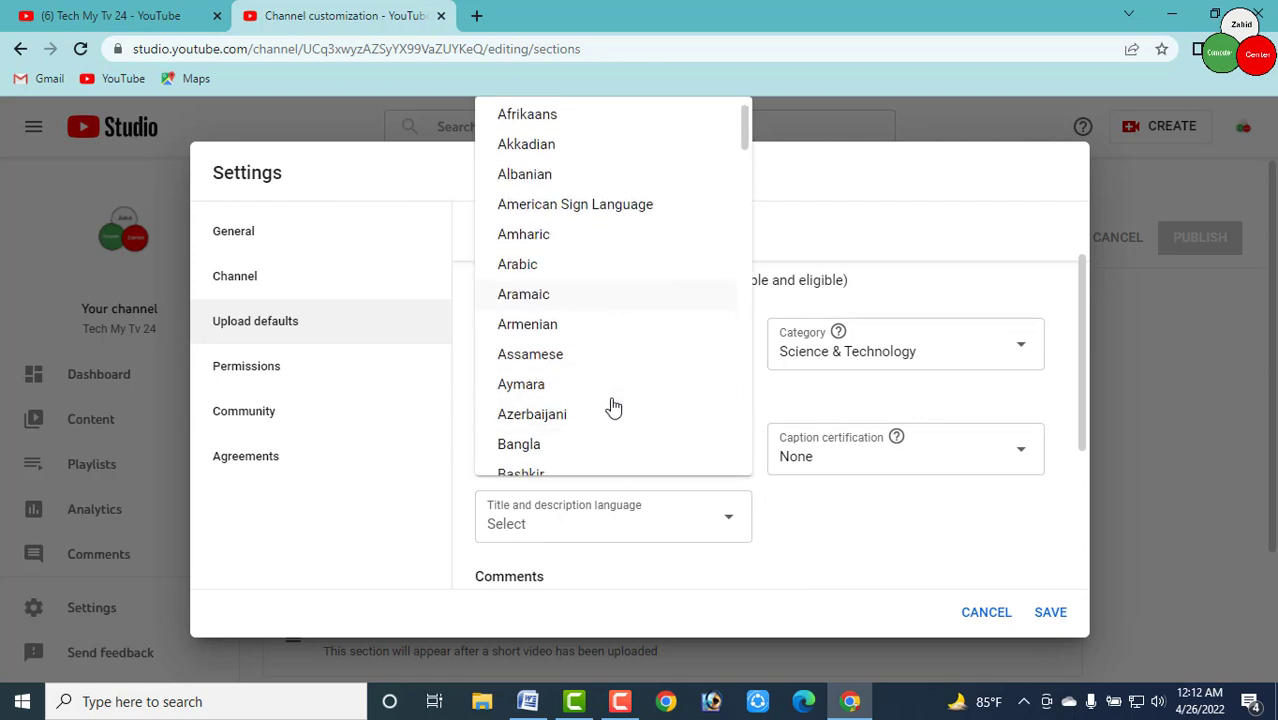
pyautogui.scroll(-1, 614, 404)
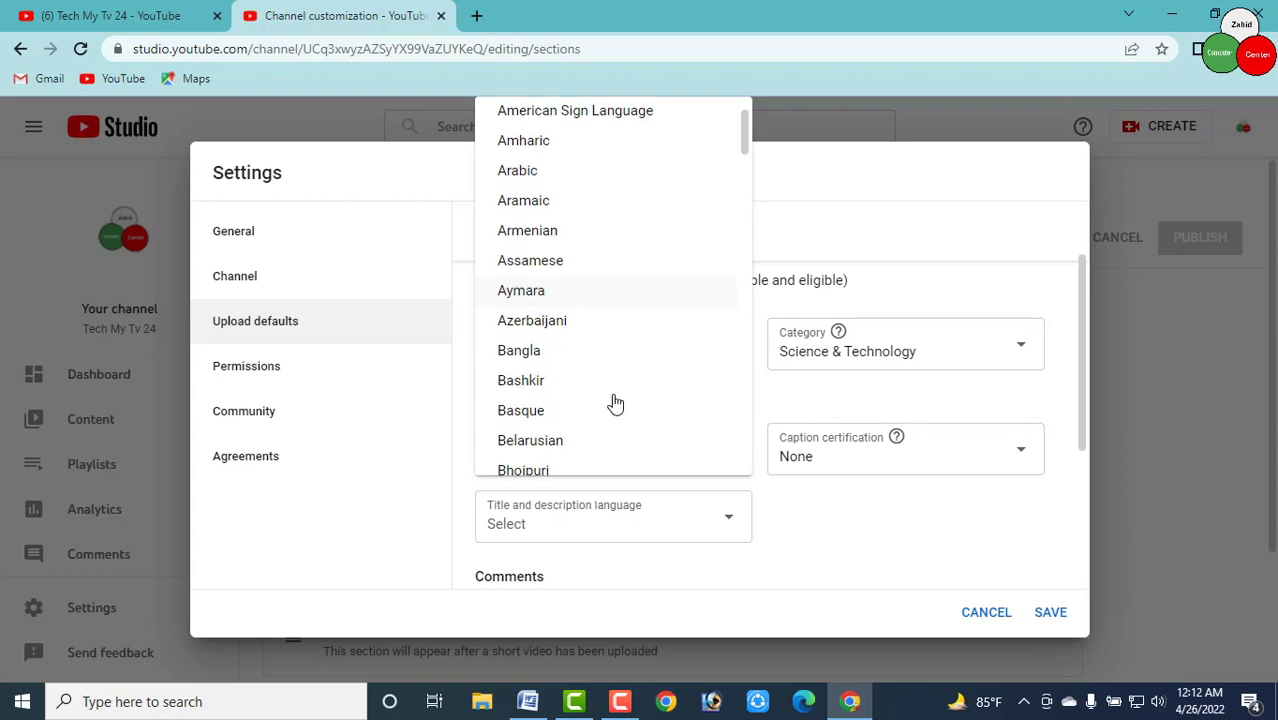
pyautogui.click(518, 352)
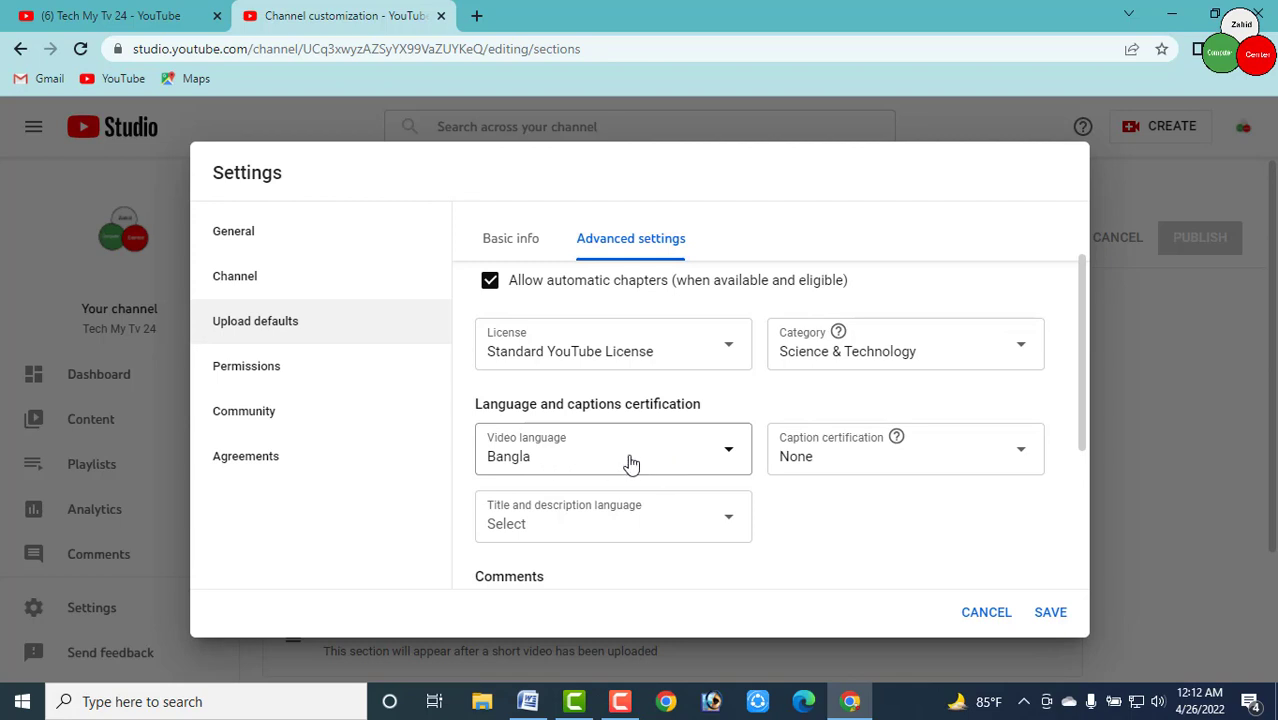
# Review and save the upload default settings
pyautogui.scroll(-2, 556, 354)
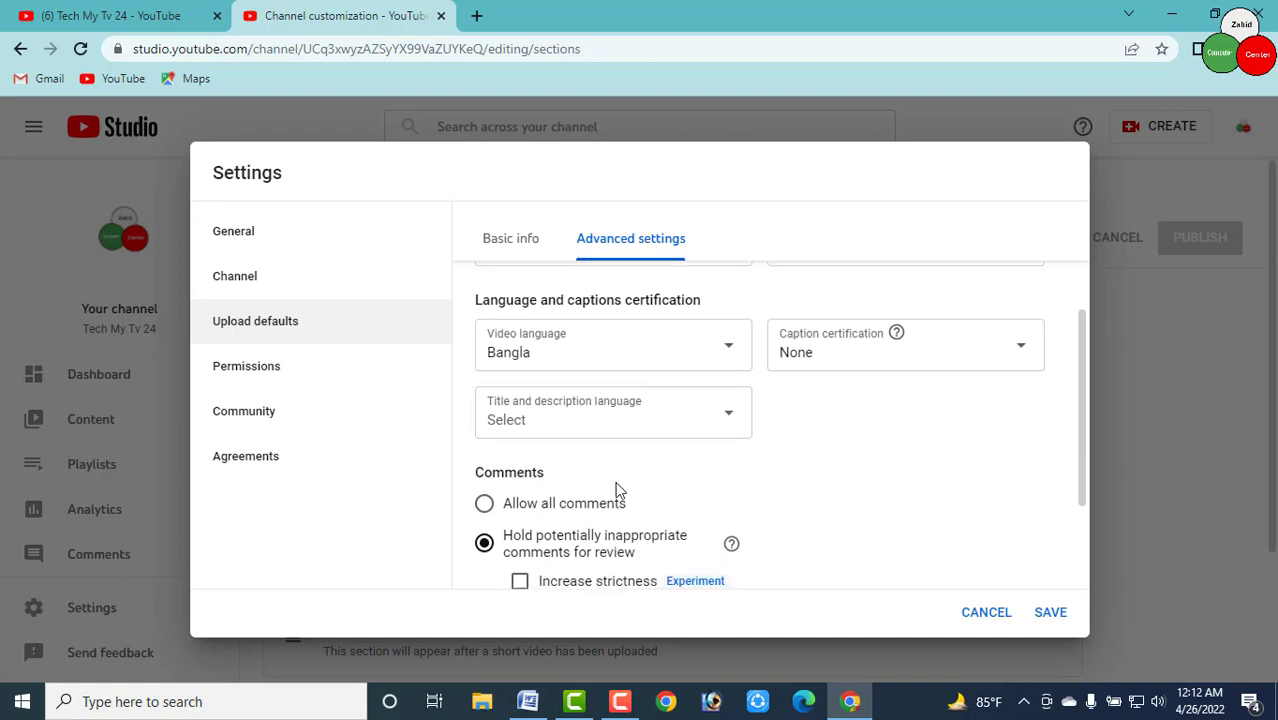
pyautogui.scroll(2, 590, 430)
pyautogui.scroll(-2, 590, 480)
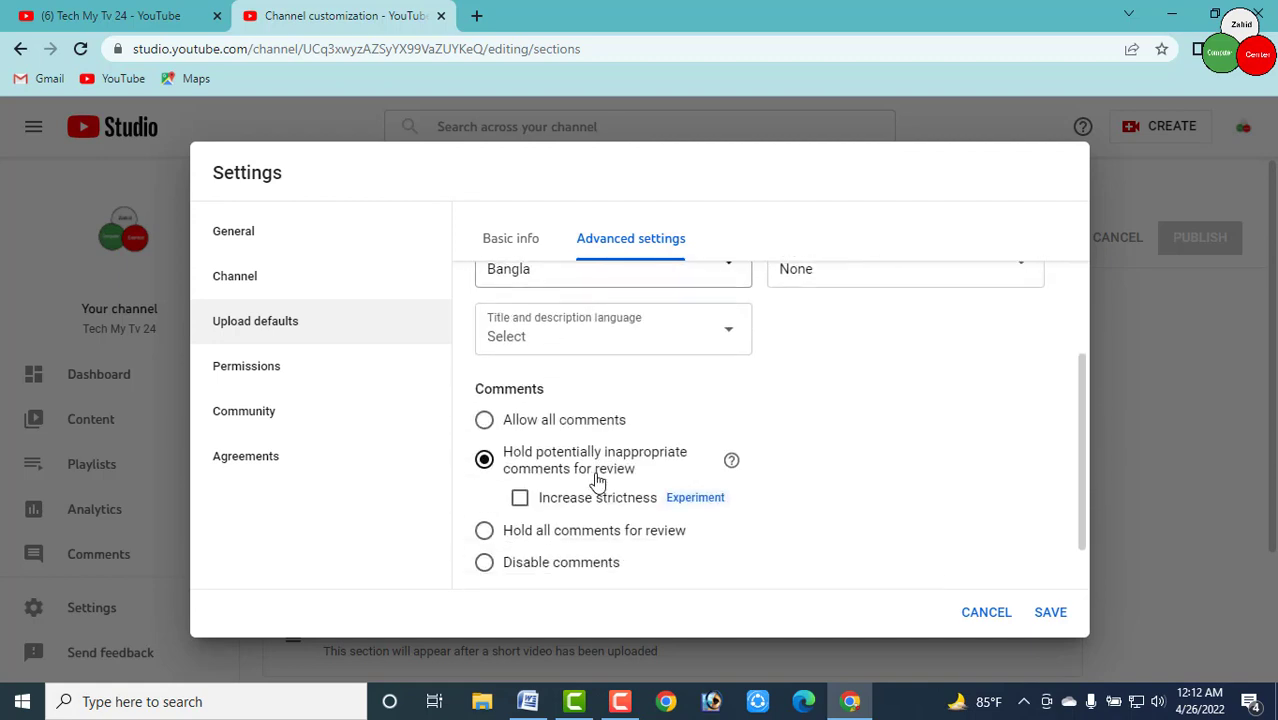
pyautogui.scroll(-1, 603, 483)
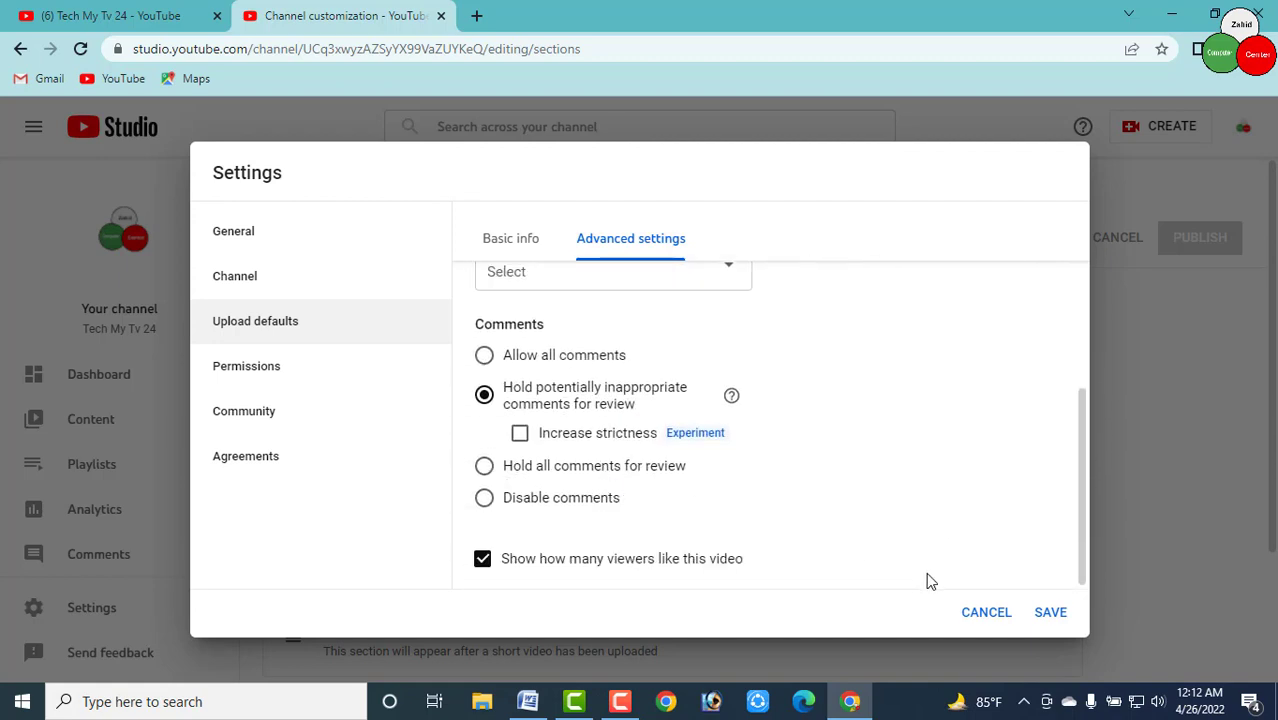
pyautogui.scroll(1, 786, 512)
pyautogui.scroll(3, 786, 512)
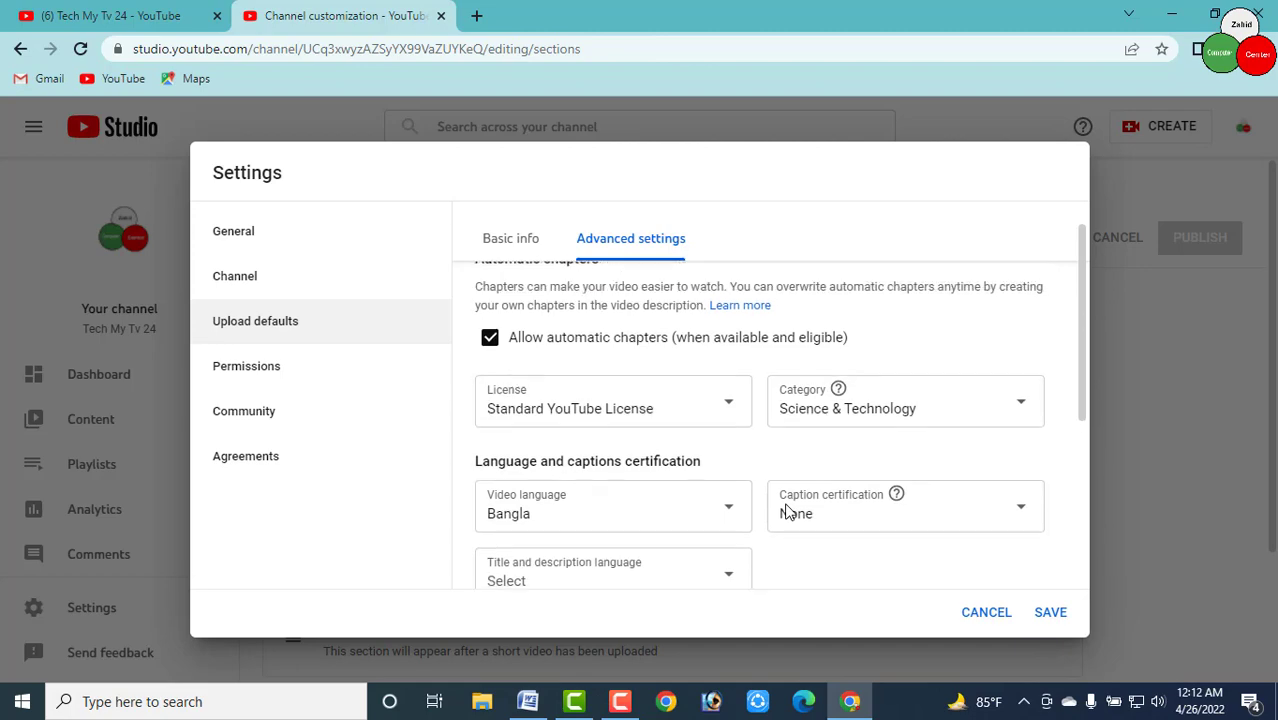
pyautogui.click(1052, 612)
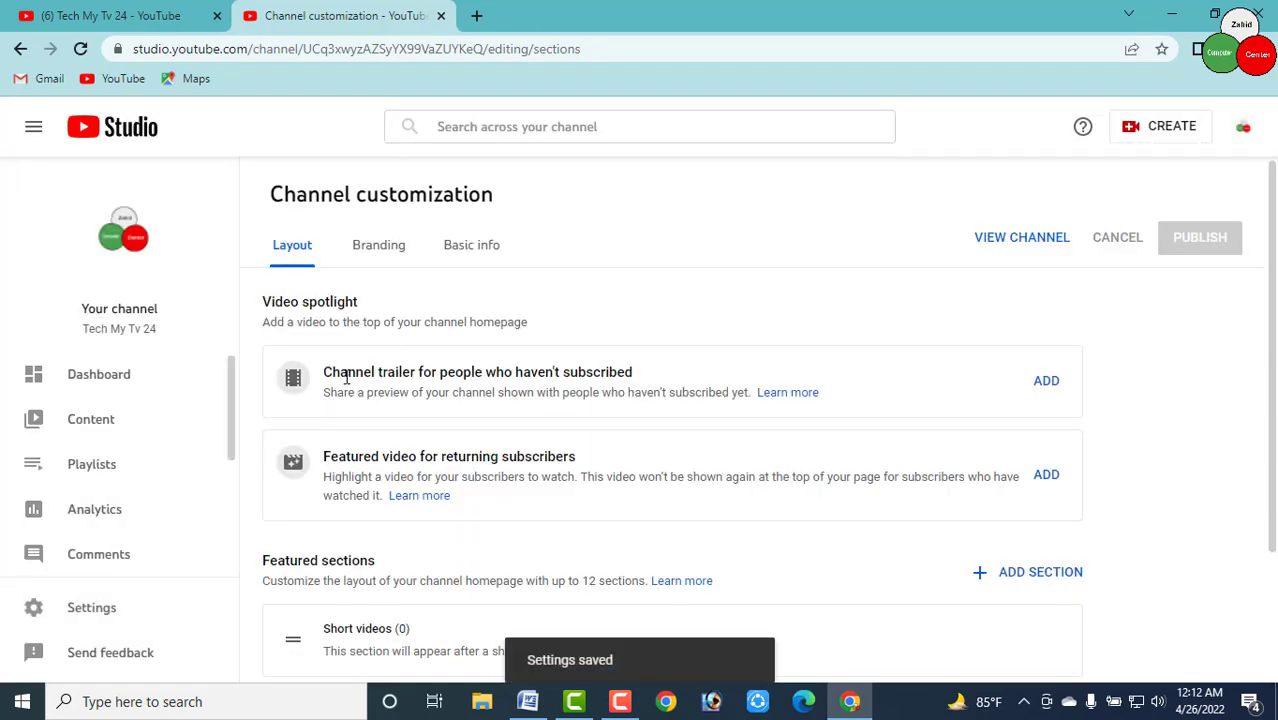
# Switch Channel customization to Branding and review the Picture, Banner image and Video watermark sections
pyautogui.scroll(-2, 278, 452)
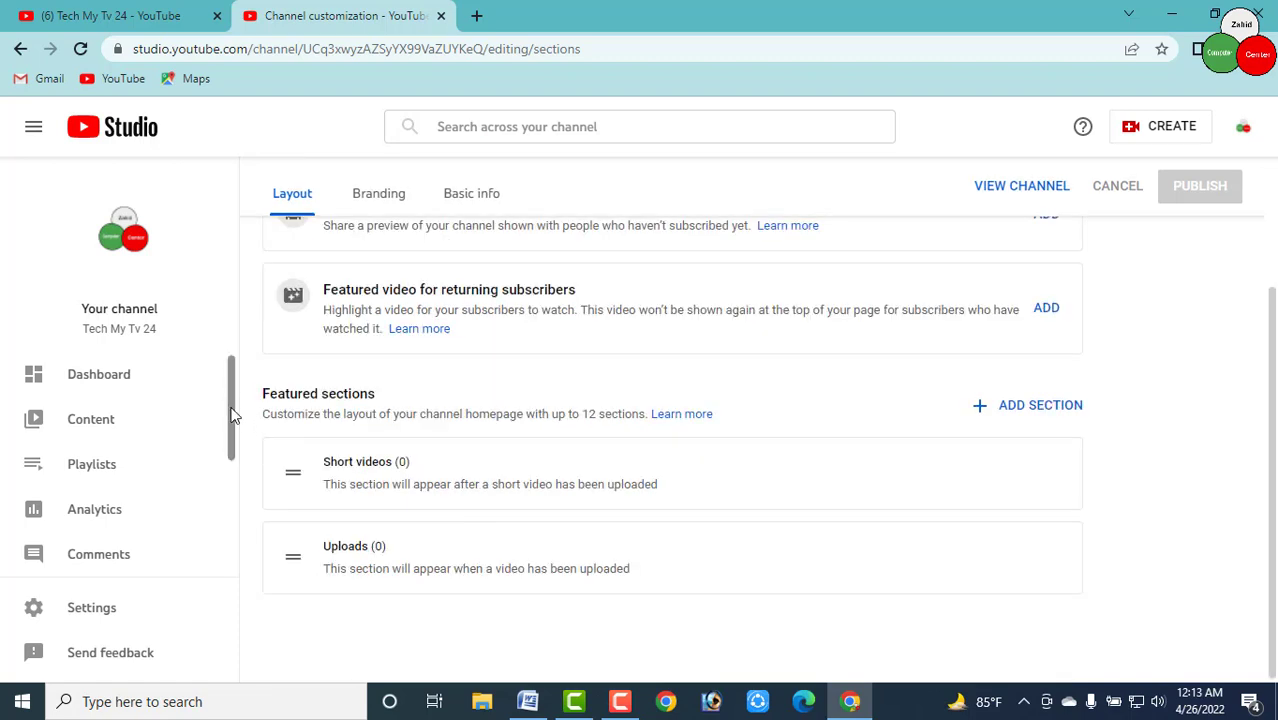
pyautogui.click(380, 200)
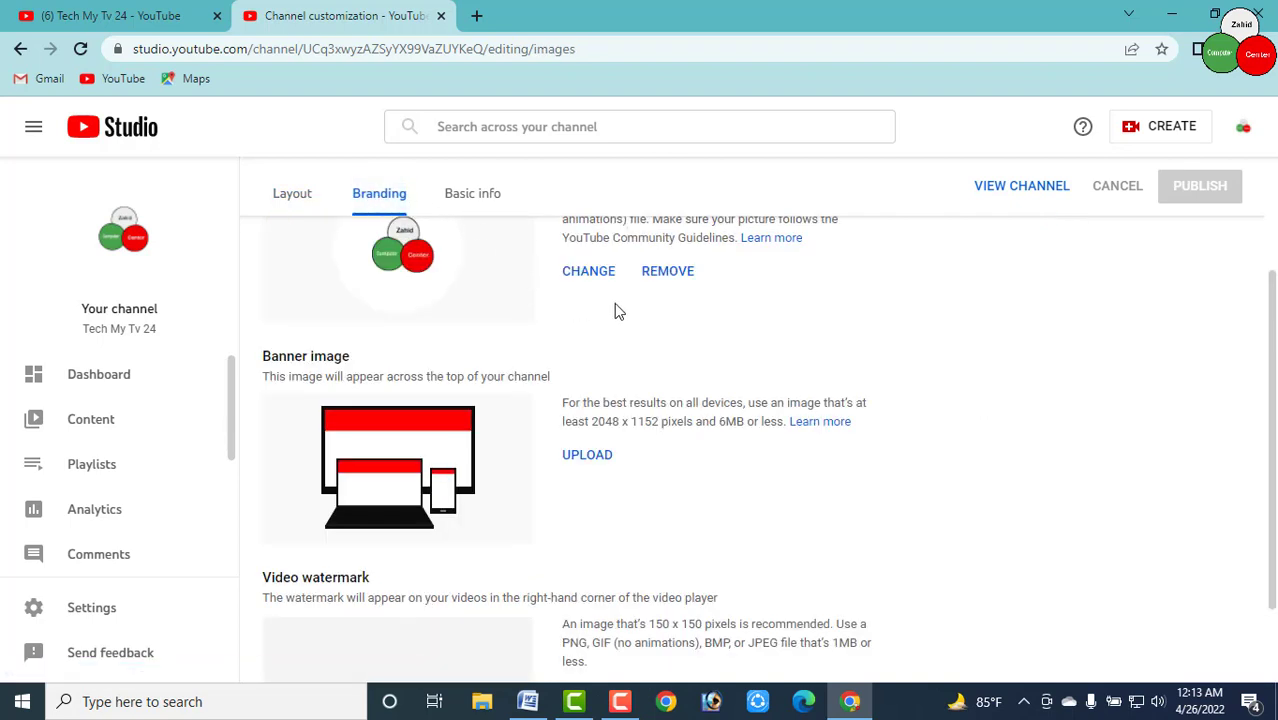
pyautogui.scroll(3, 713, 371)
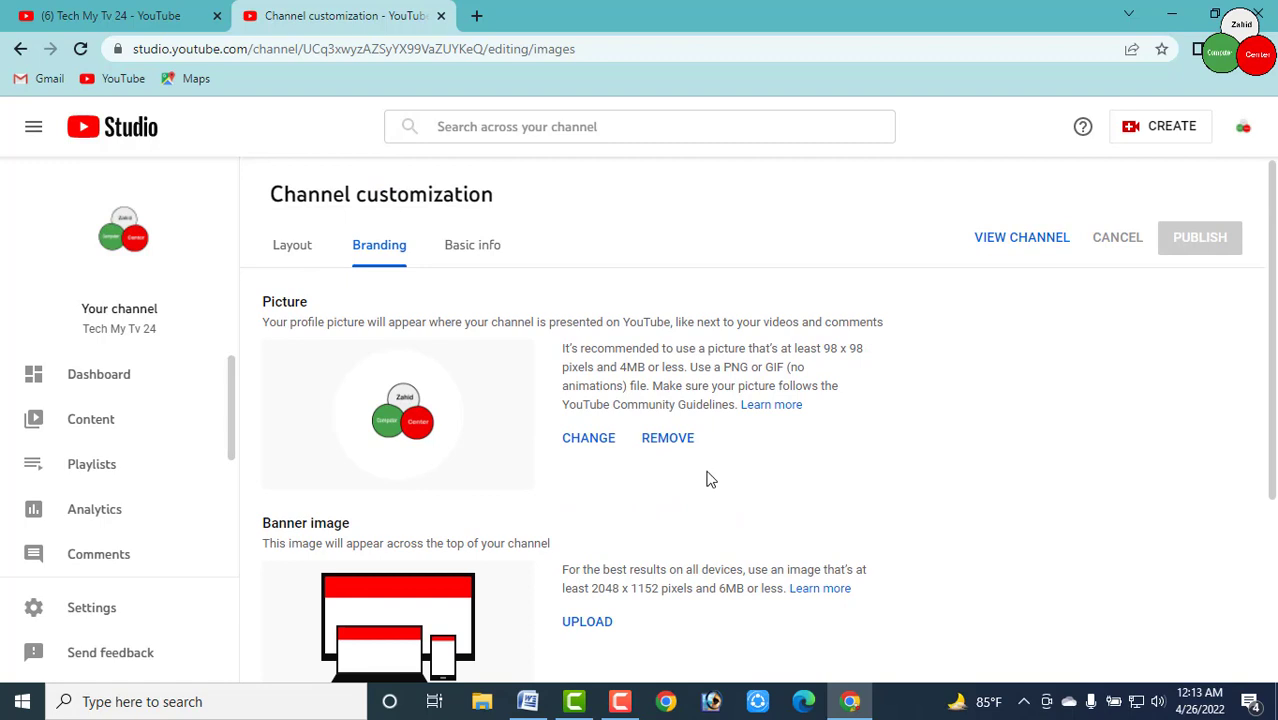
pyautogui.scroll(-2, 712, 480)
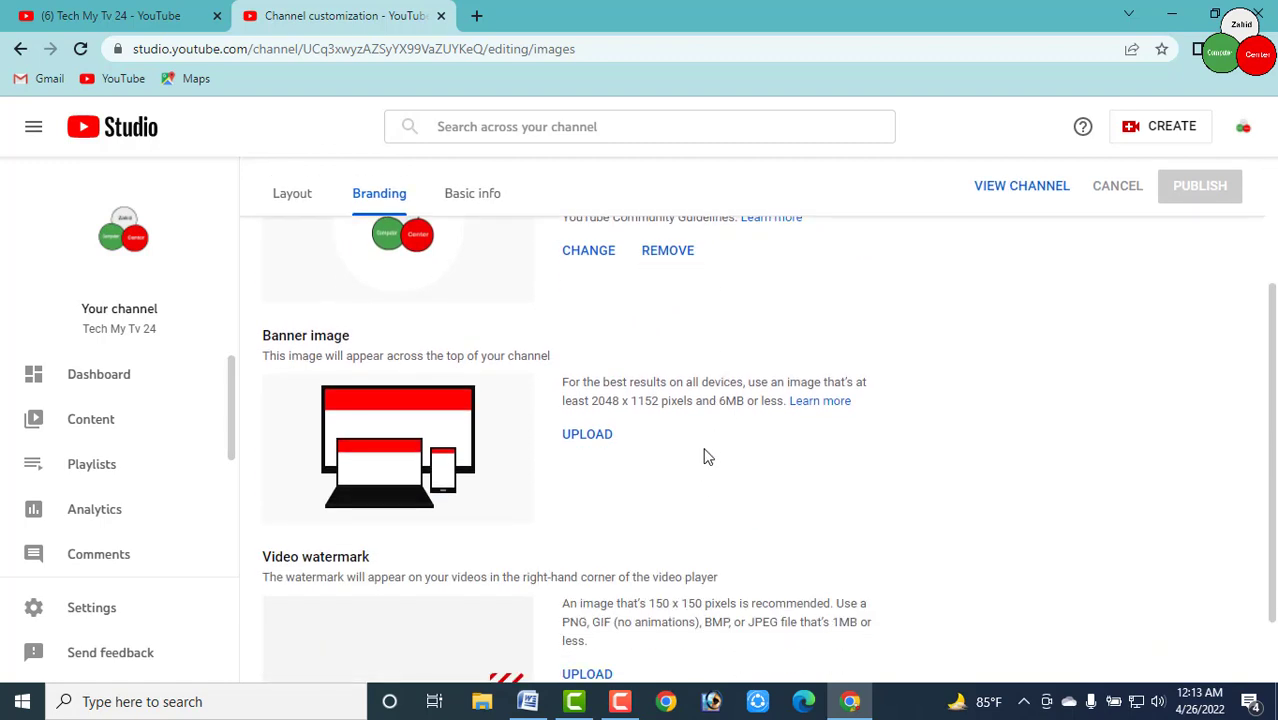
pyautogui.scroll(2, 706, 455)
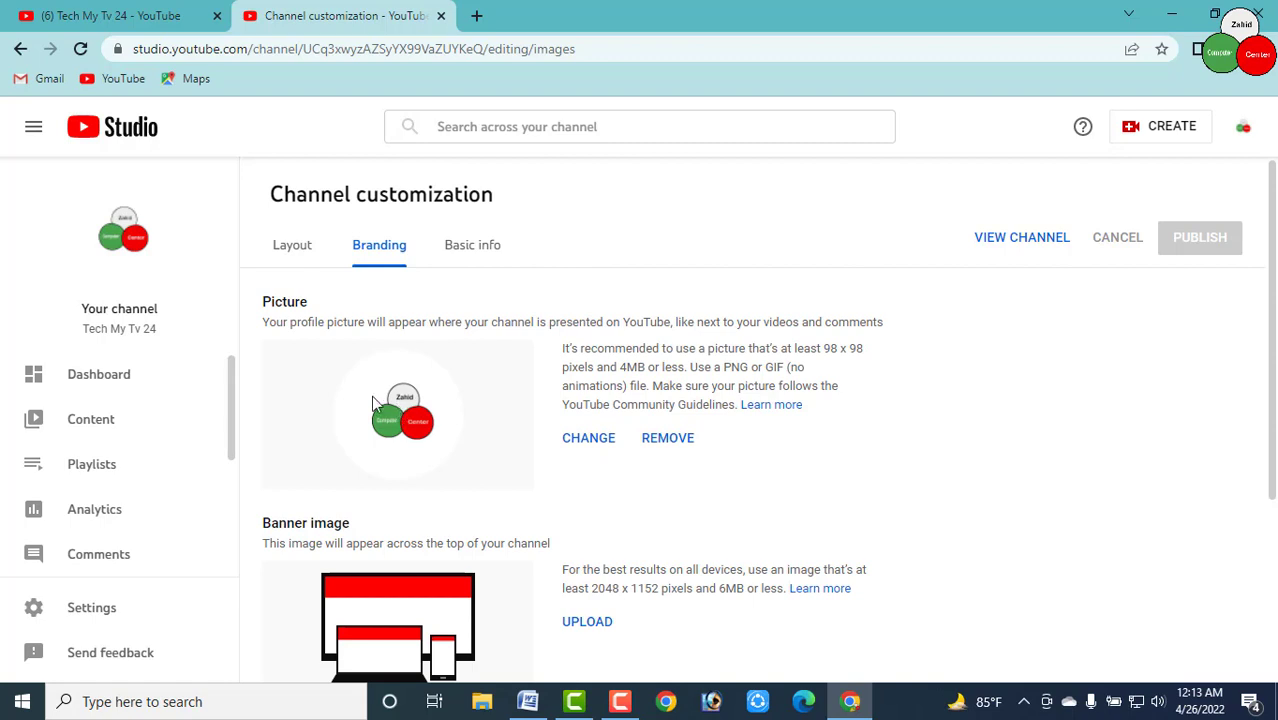
# Set 'youtube logo f png' from Logo 2022 > Tech My Tv 24 fainal as the profile picture
pyautogui.click(590, 440)
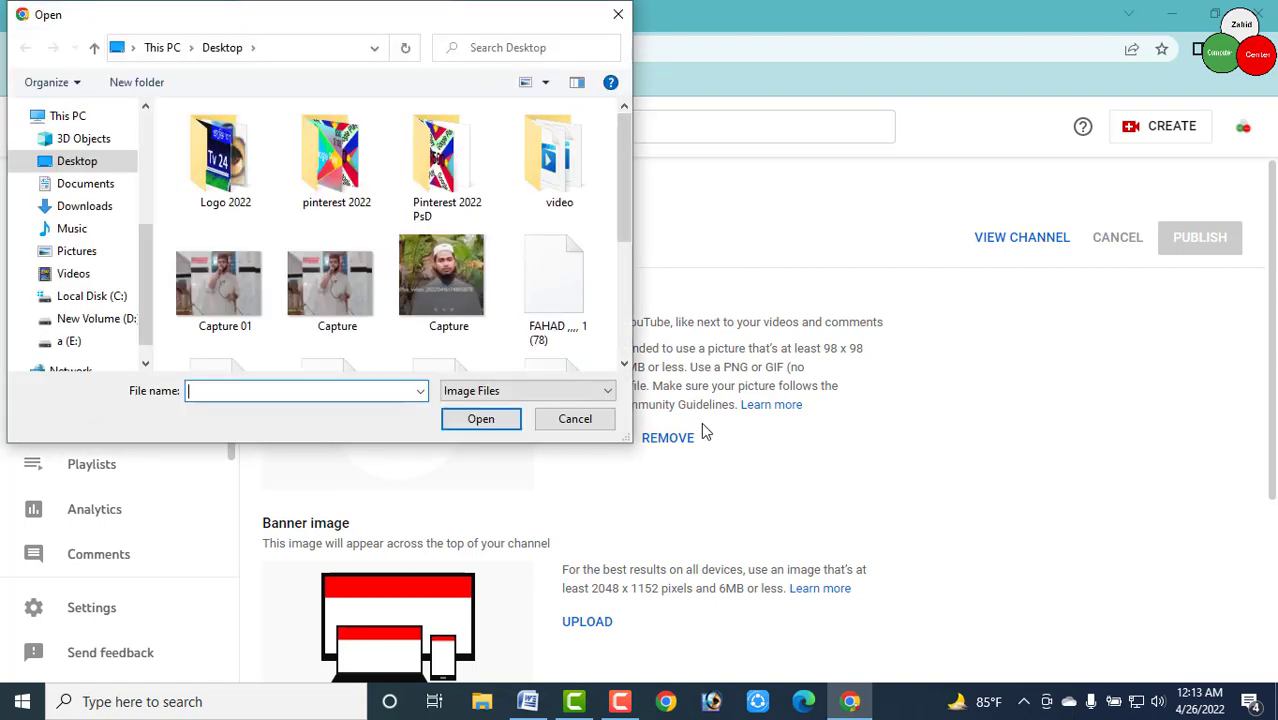
pyautogui.doubleClick(196, 203)
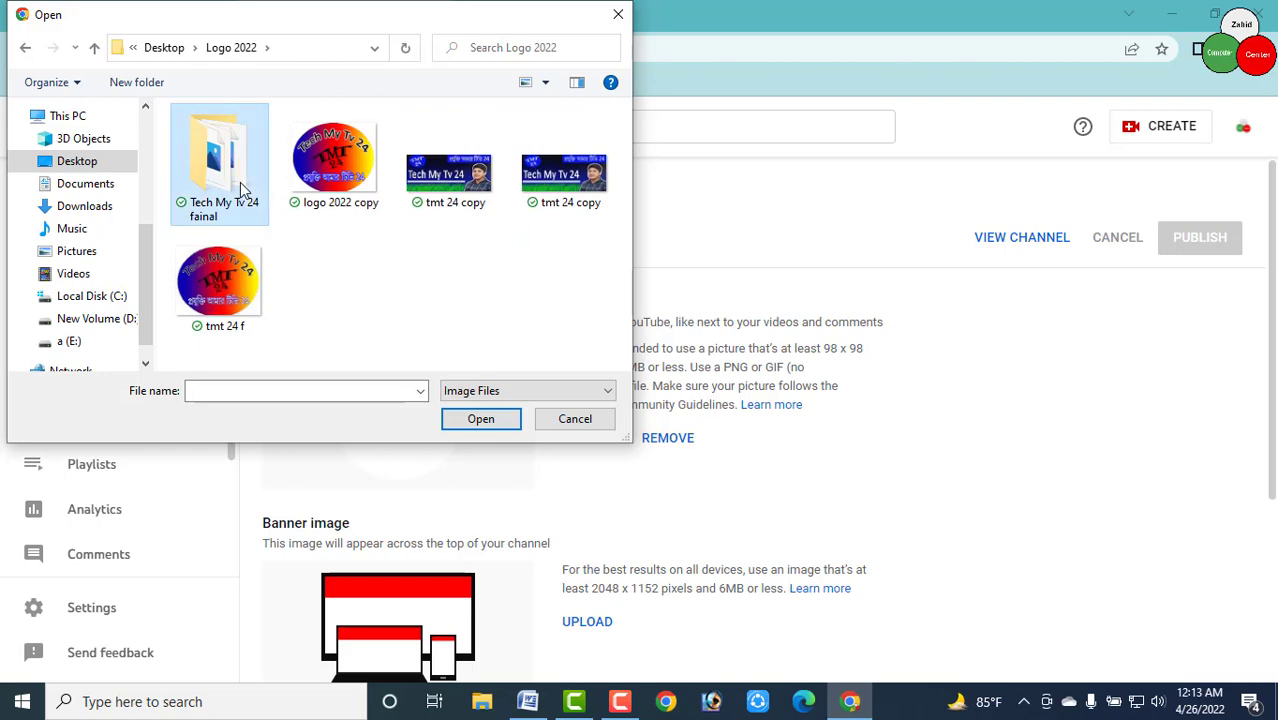
pyautogui.doubleClick(240, 182)
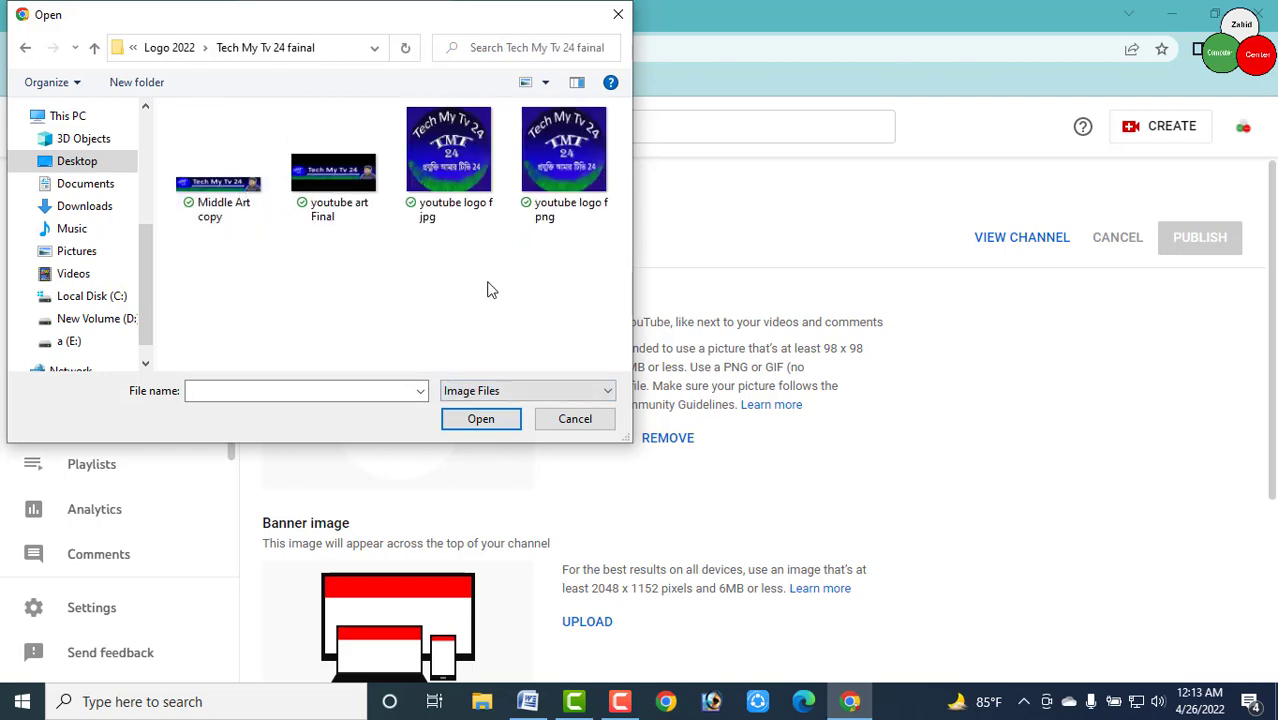
pyautogui.click(575, 185)
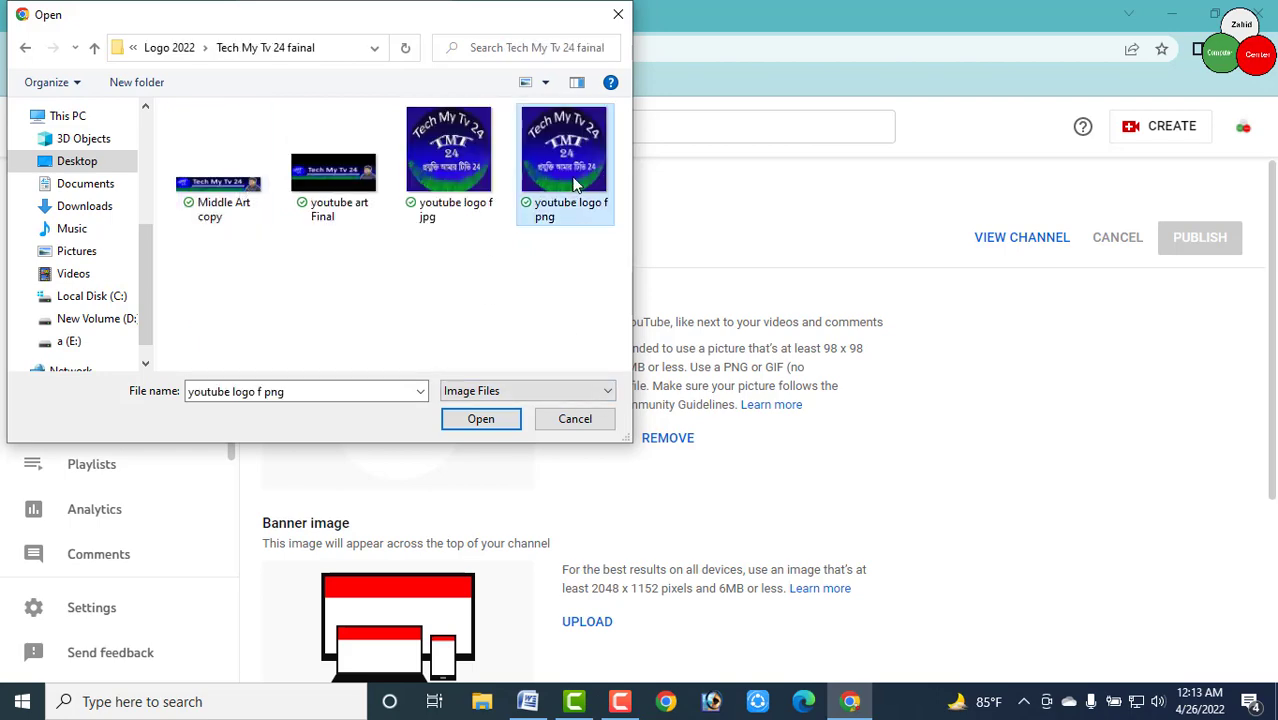
pyautogui.doubleClick(575, 185)
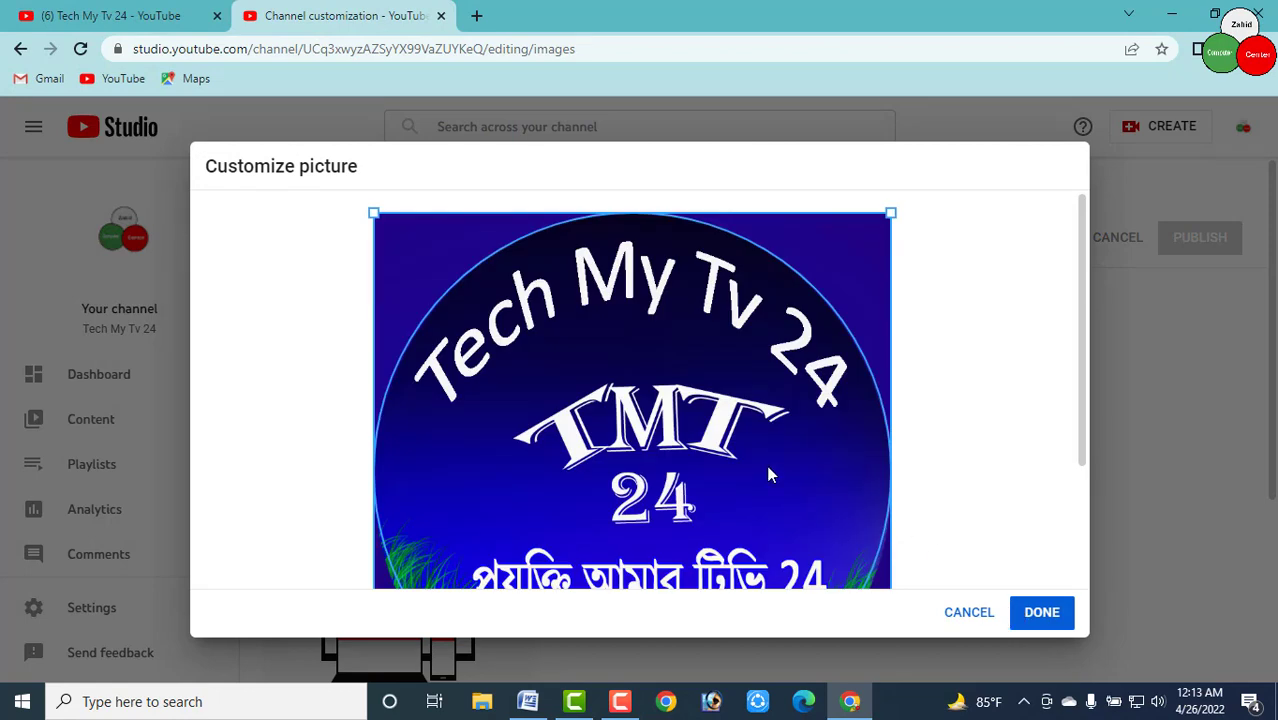
pyautogui.scroll(-3, 766, 467)
pyautogui.scroll(3, 766, 465)
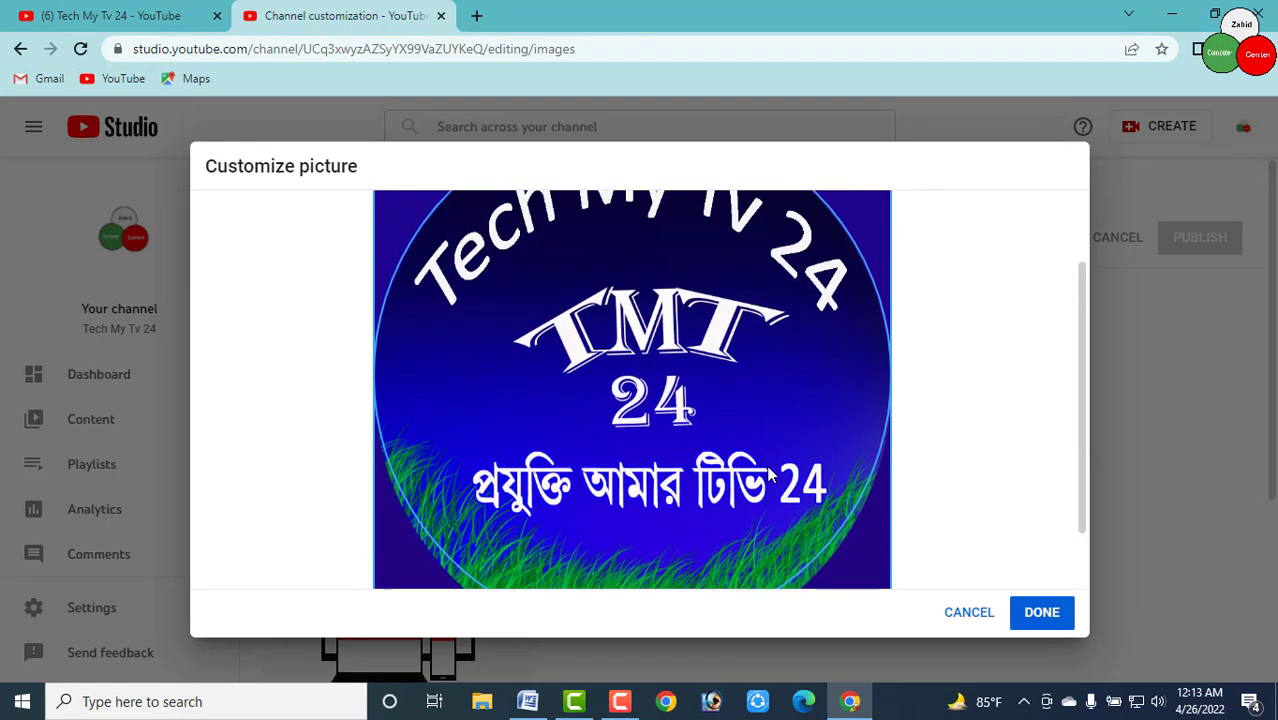
pyautogui.scroll(-3, 766, 465)
pyautogui.scroll(3, 760, 458)
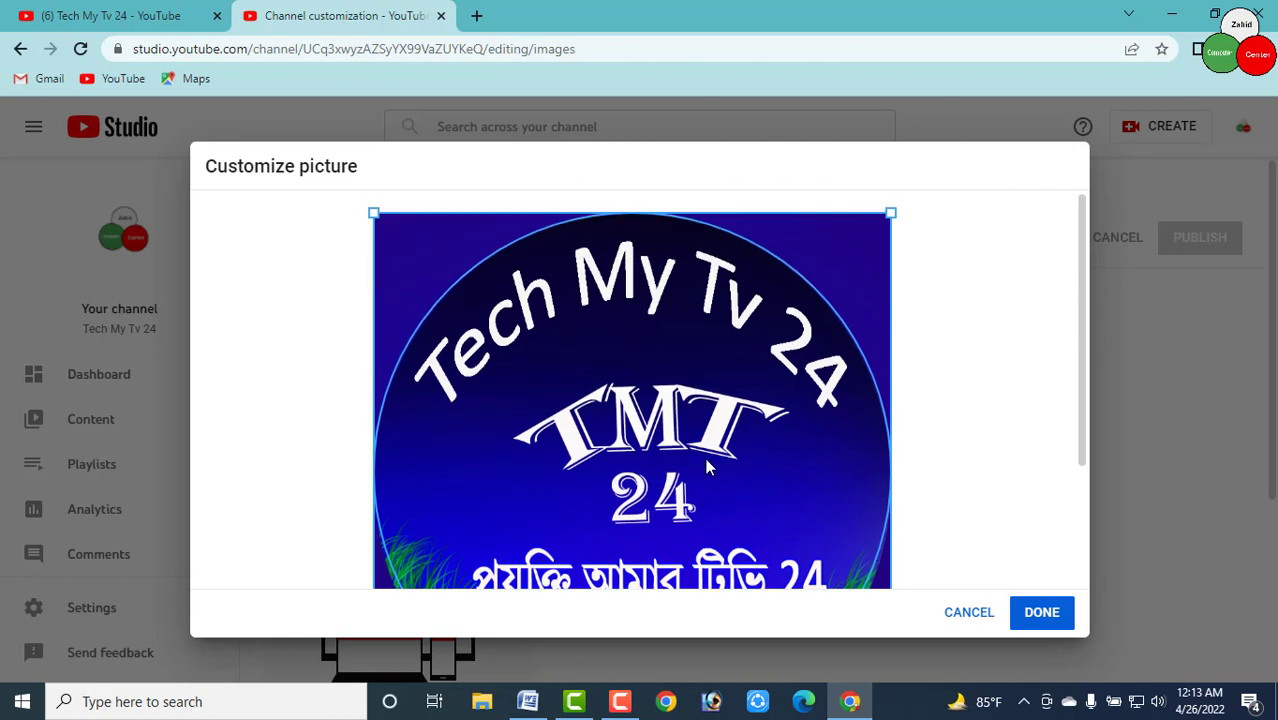
pyautogui.scroll(-3, 710, 467)
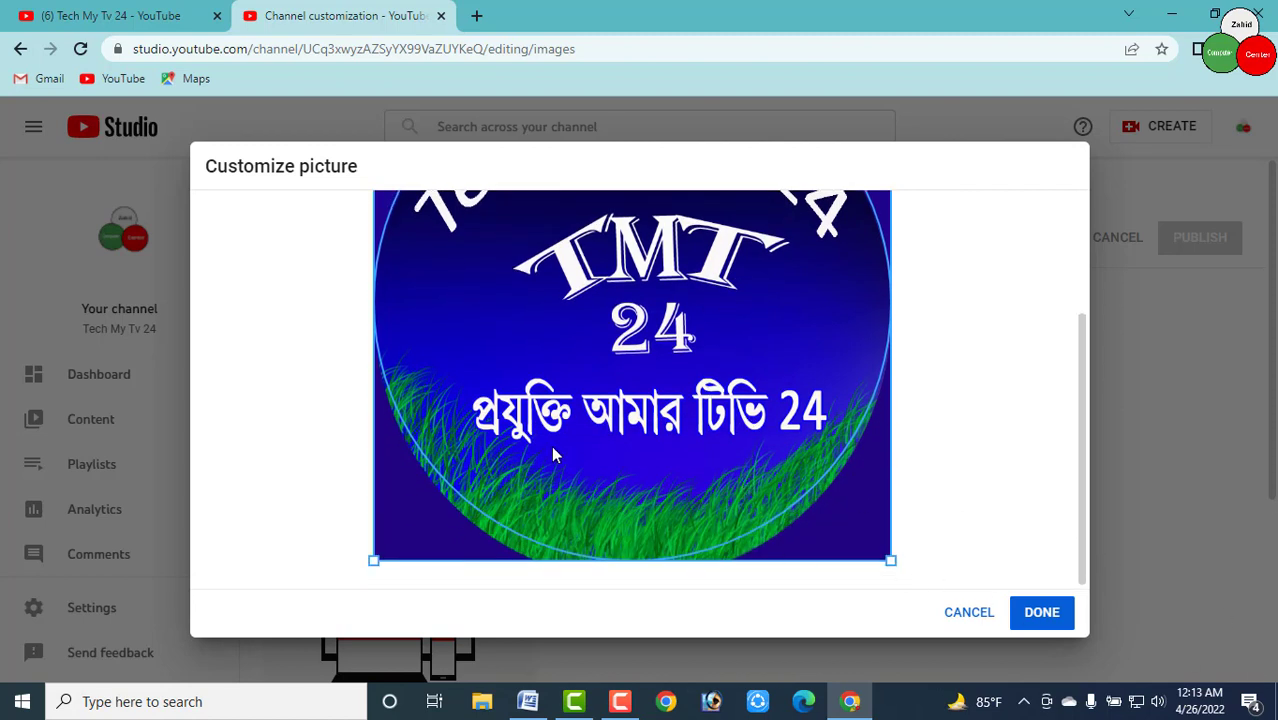
pyautogui.click(1043, 617)
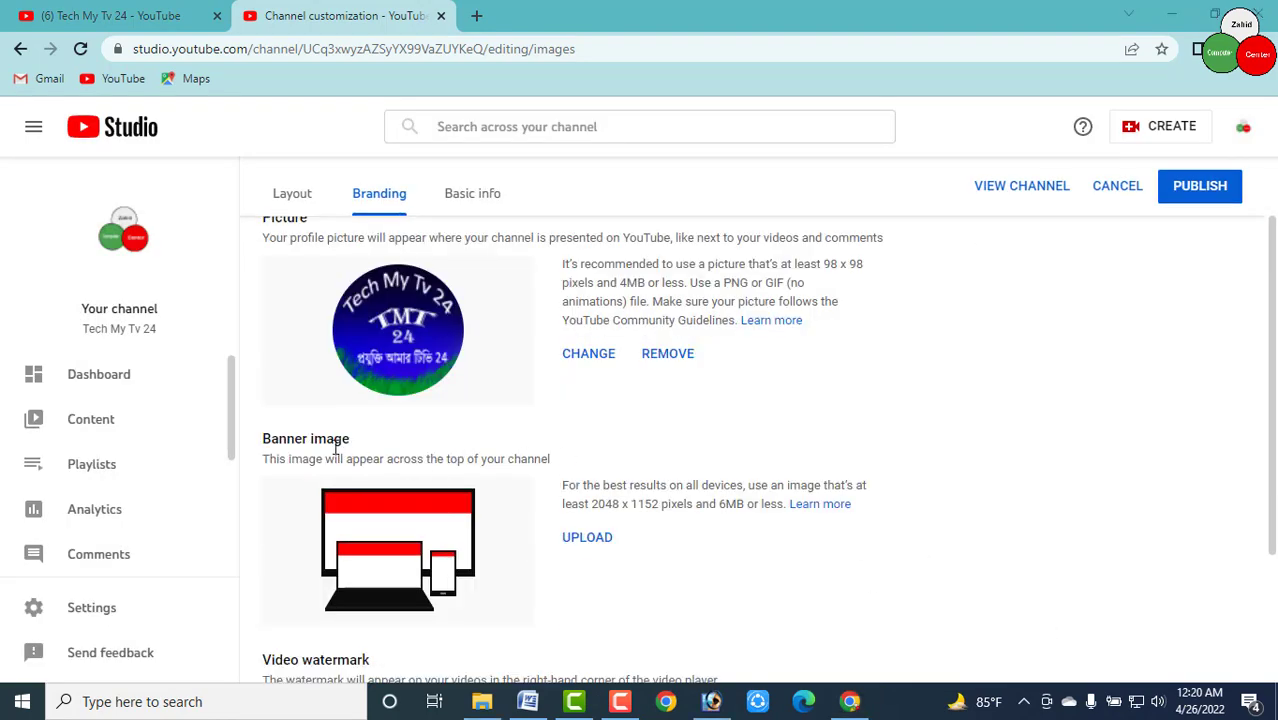
# Upload the 'ffffffff' image from Desktop > Logo 2022 as the banner and accept the crop
pyautogui.click(591, 541)
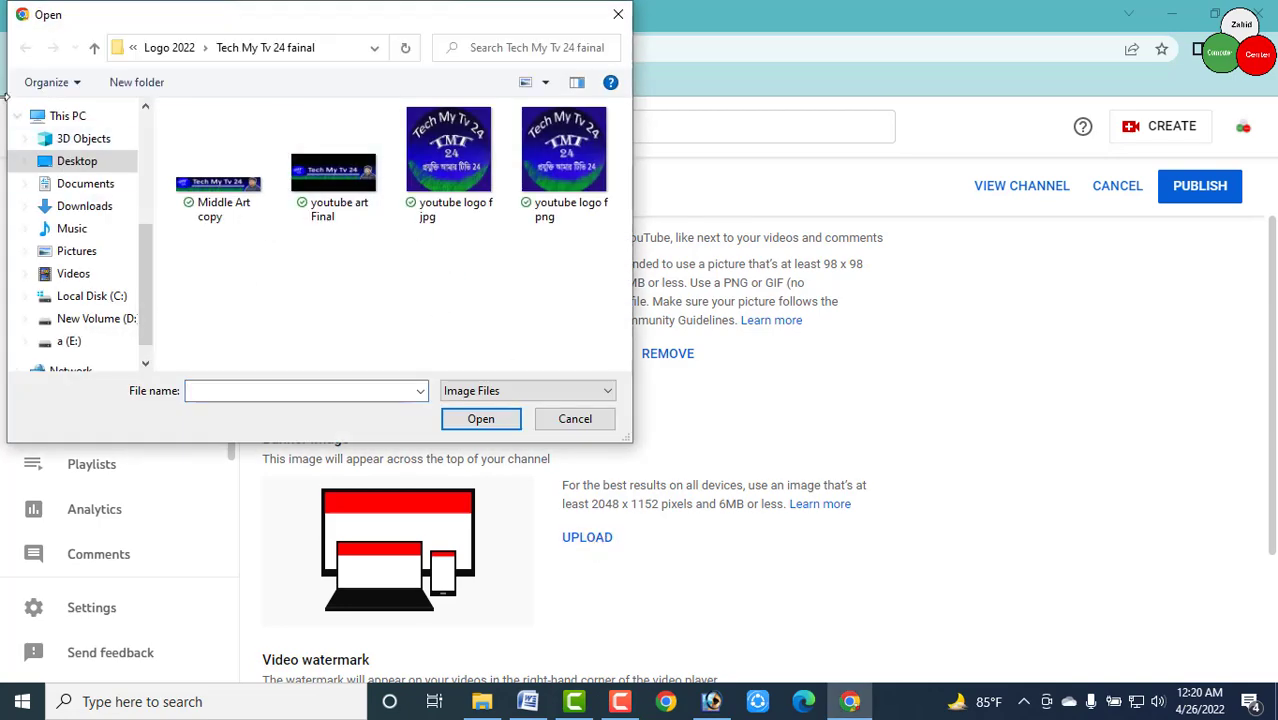
pyautogui.click(78, 172)
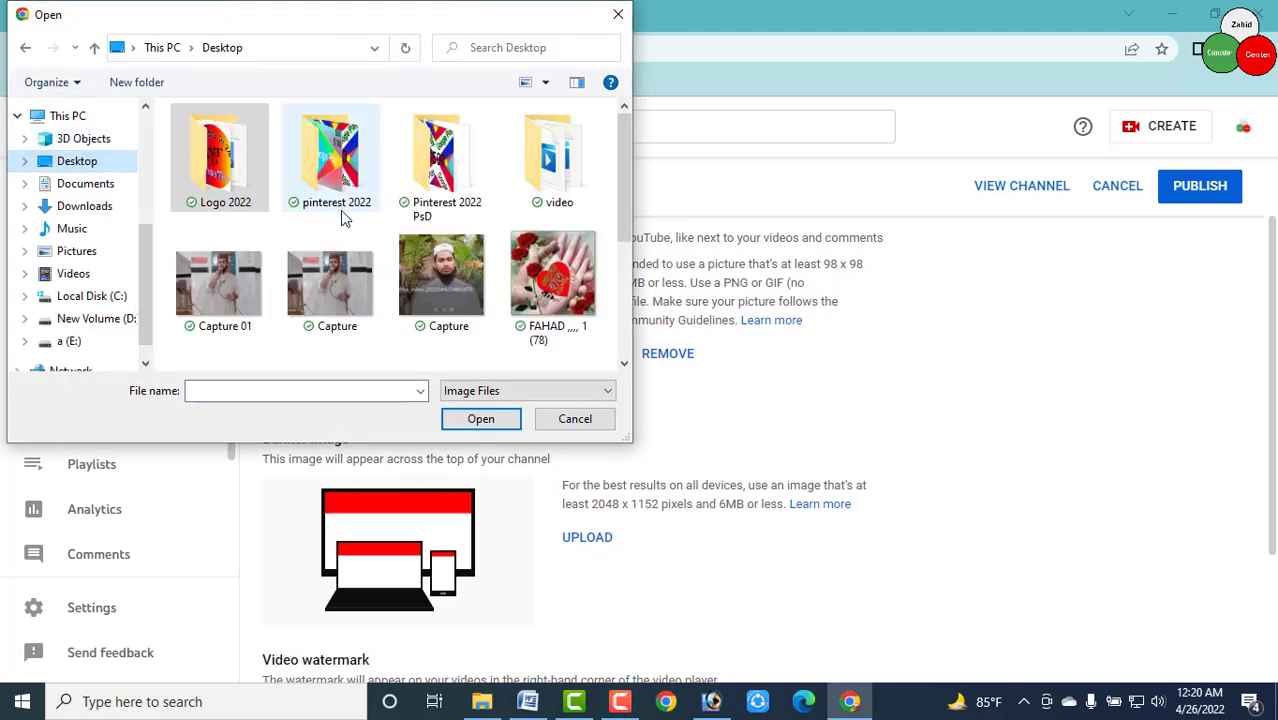
pyautogui.doubleClick(242, 188)
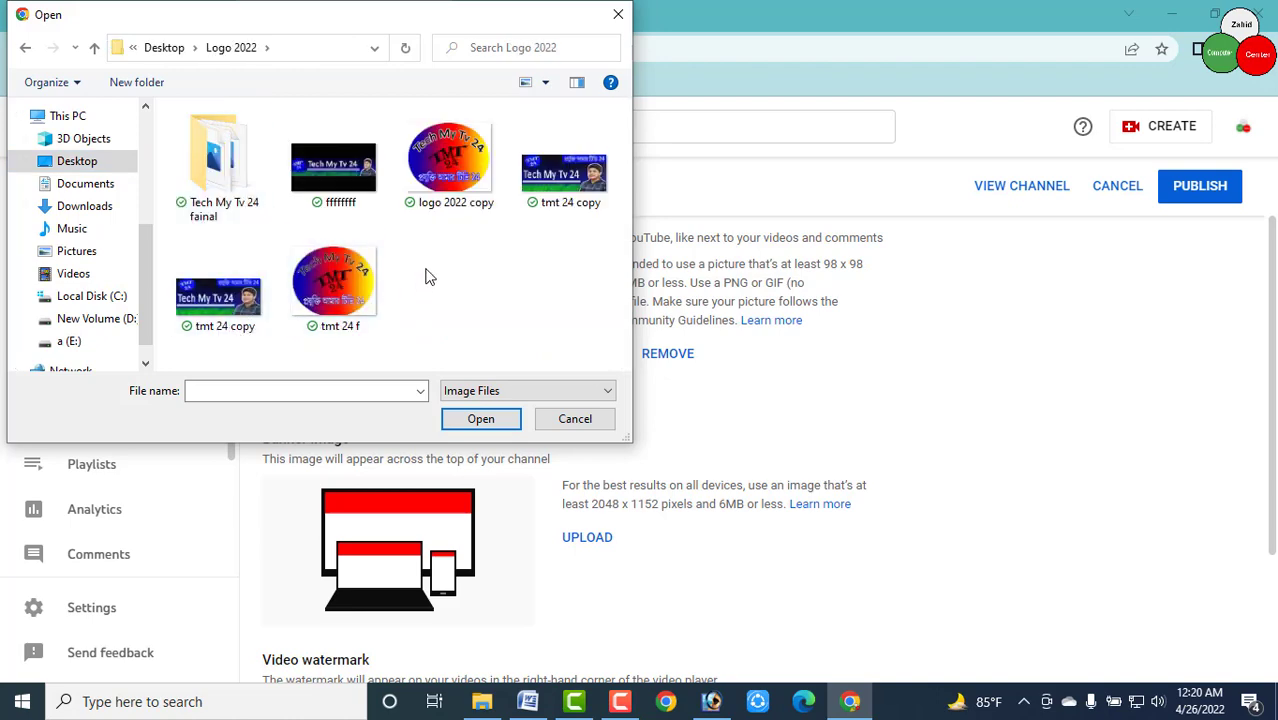
pyautogui.doubleClick(358, 172)
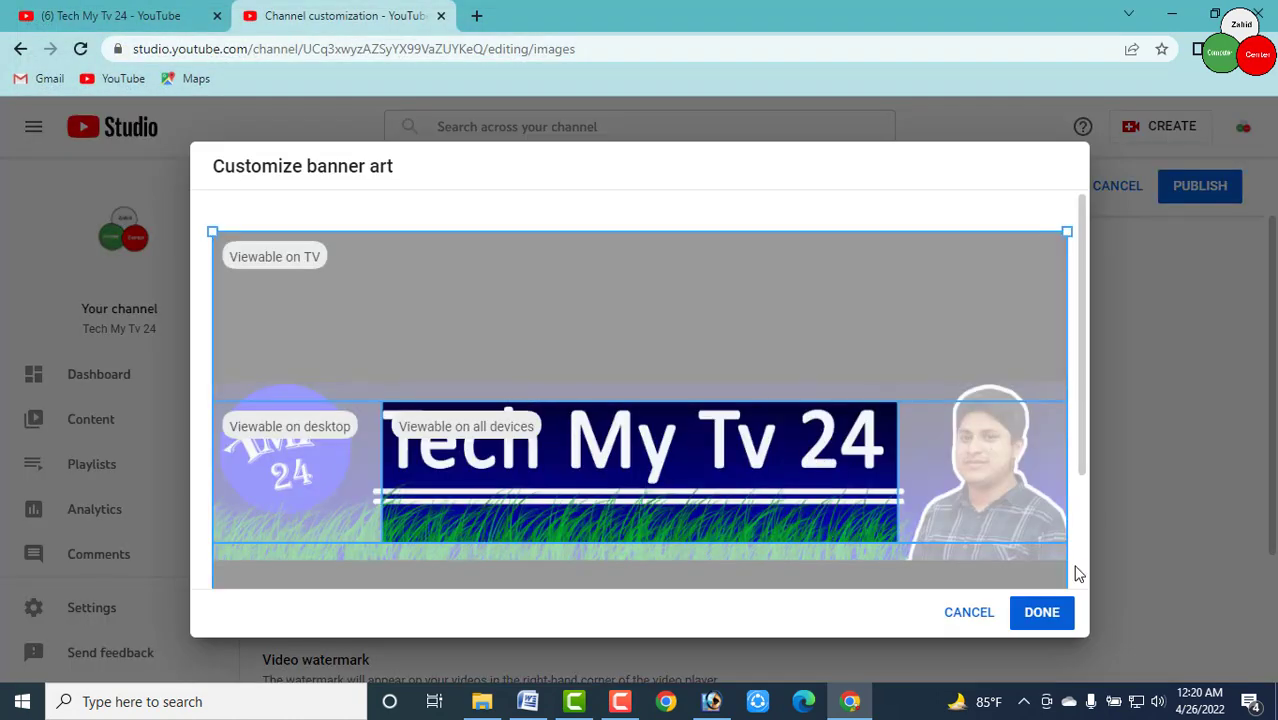
pyautogui.scroll(-3, 804, 463)
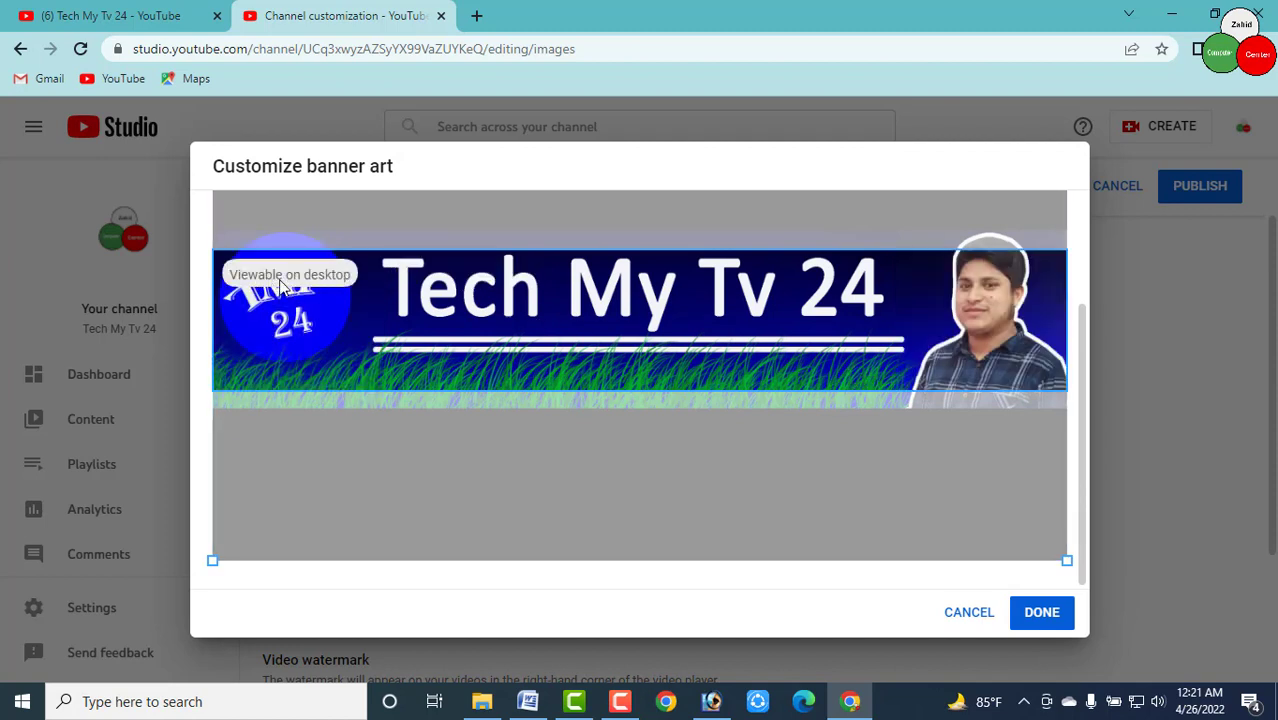
pyautogui.click(1043, 613)
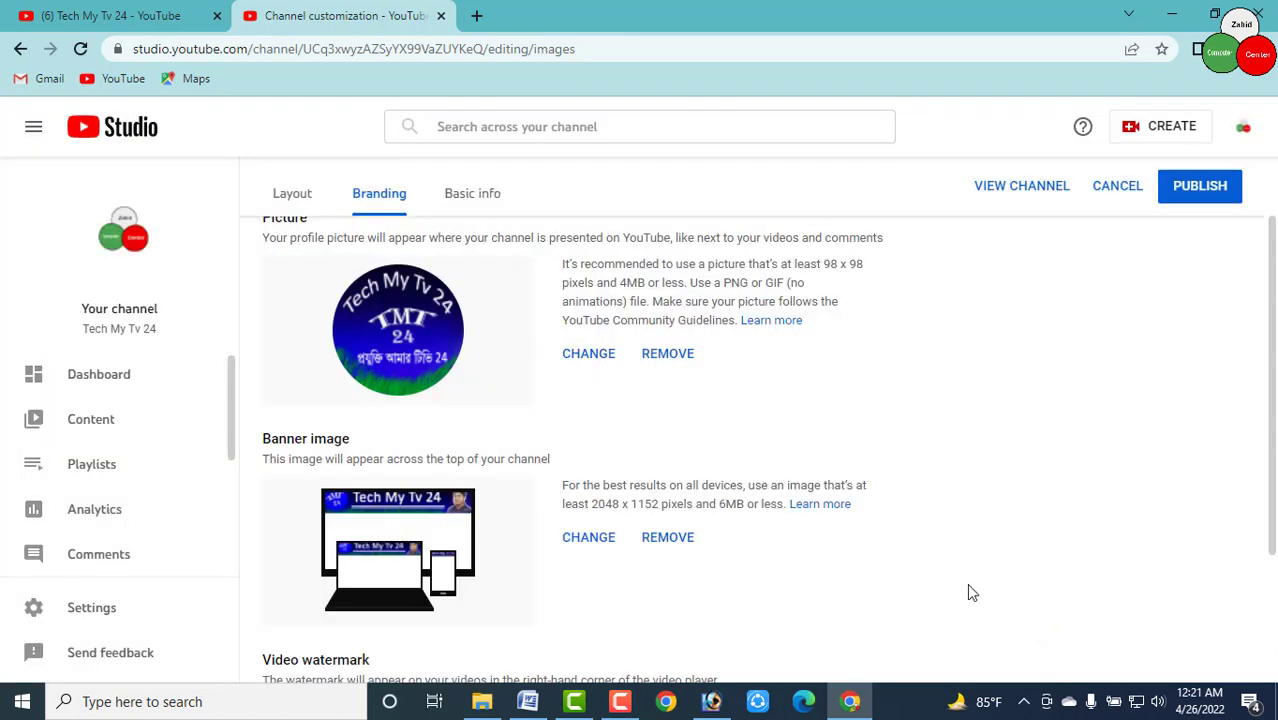
pyautogui.scroll(-1, 965, 570)
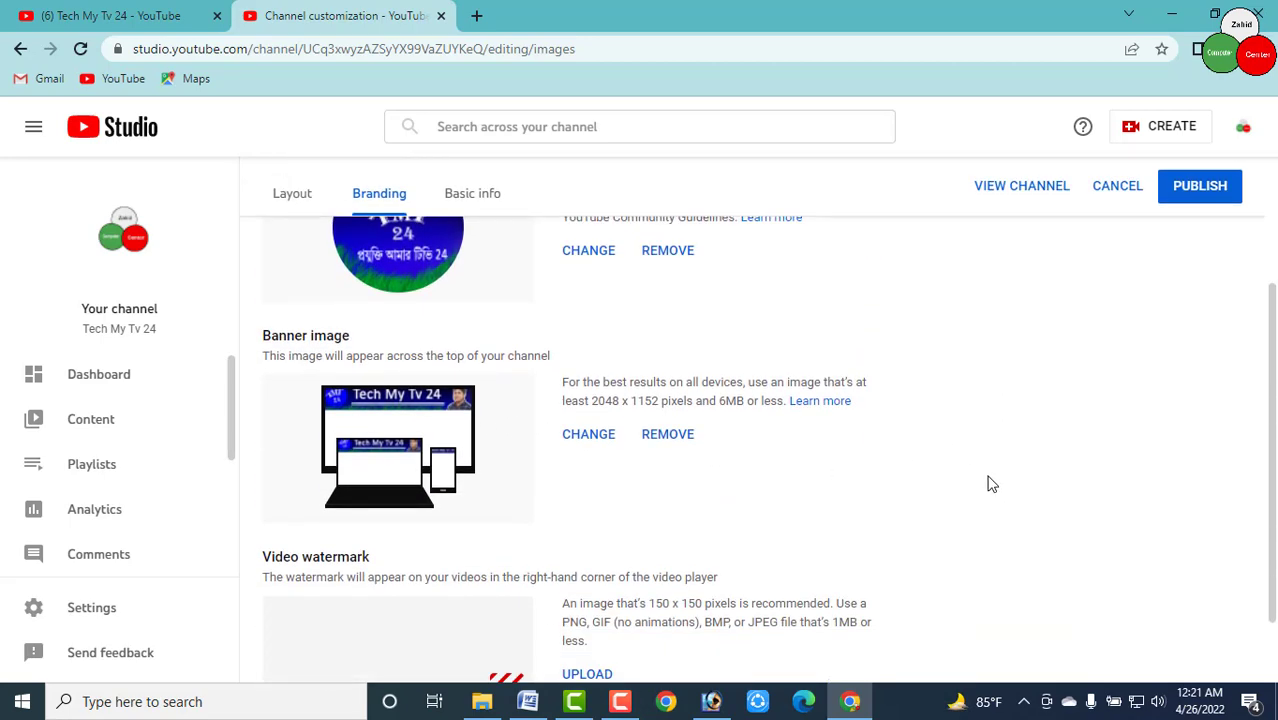
pyautogui.scroll(-1, 1010, 489)
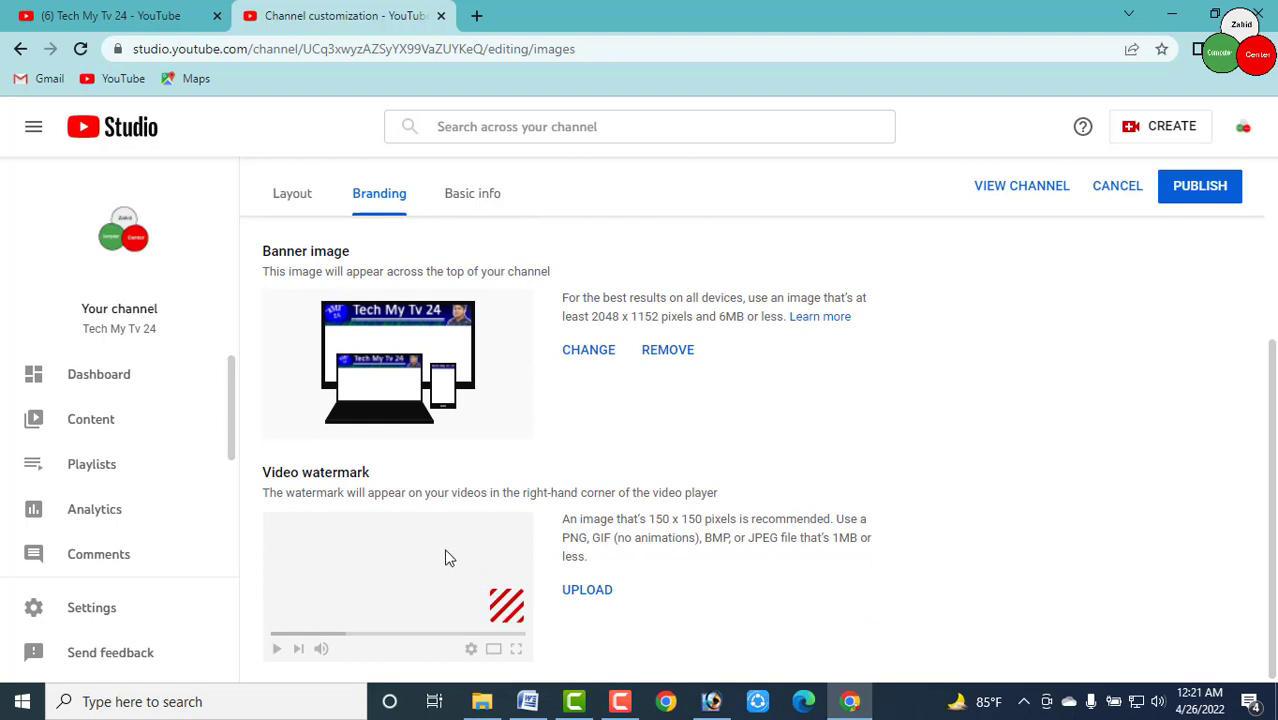
# Upload 'youtube logo f png' from Tech My Tv 24 fainal as the video watermark
pyautogui.click(610, 592)
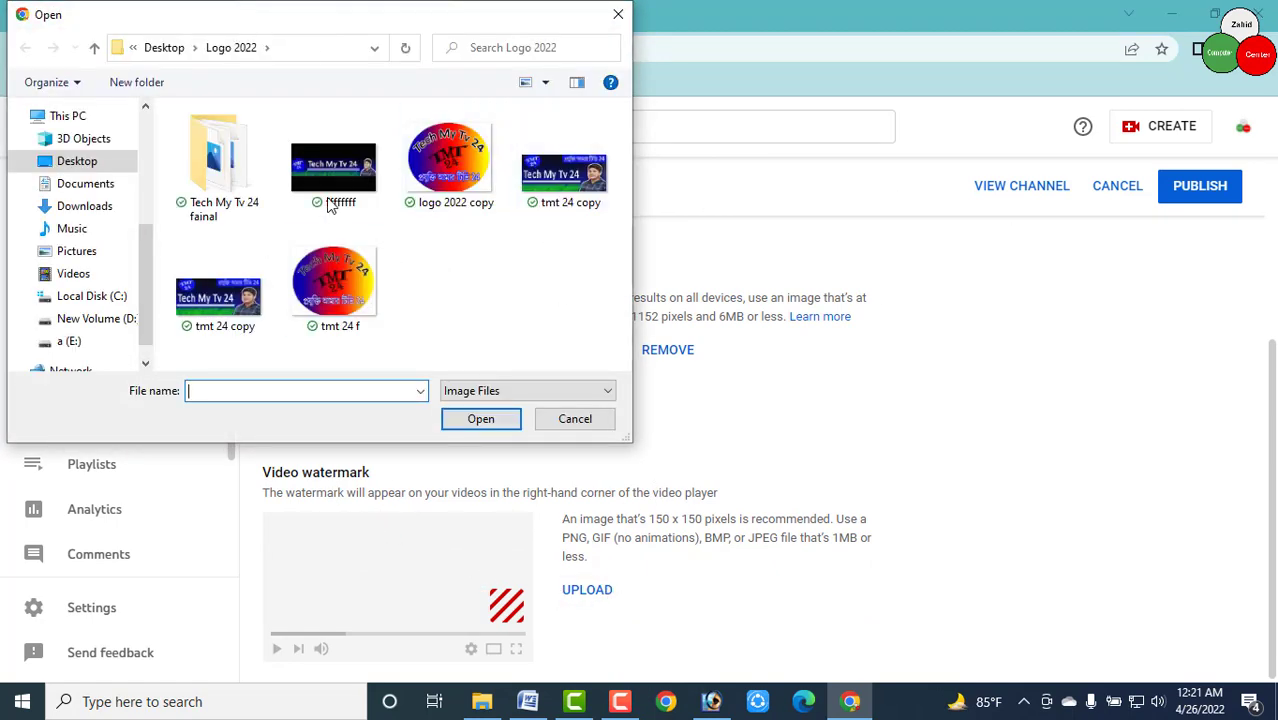
pyautogui.doubleClick(210, 185)
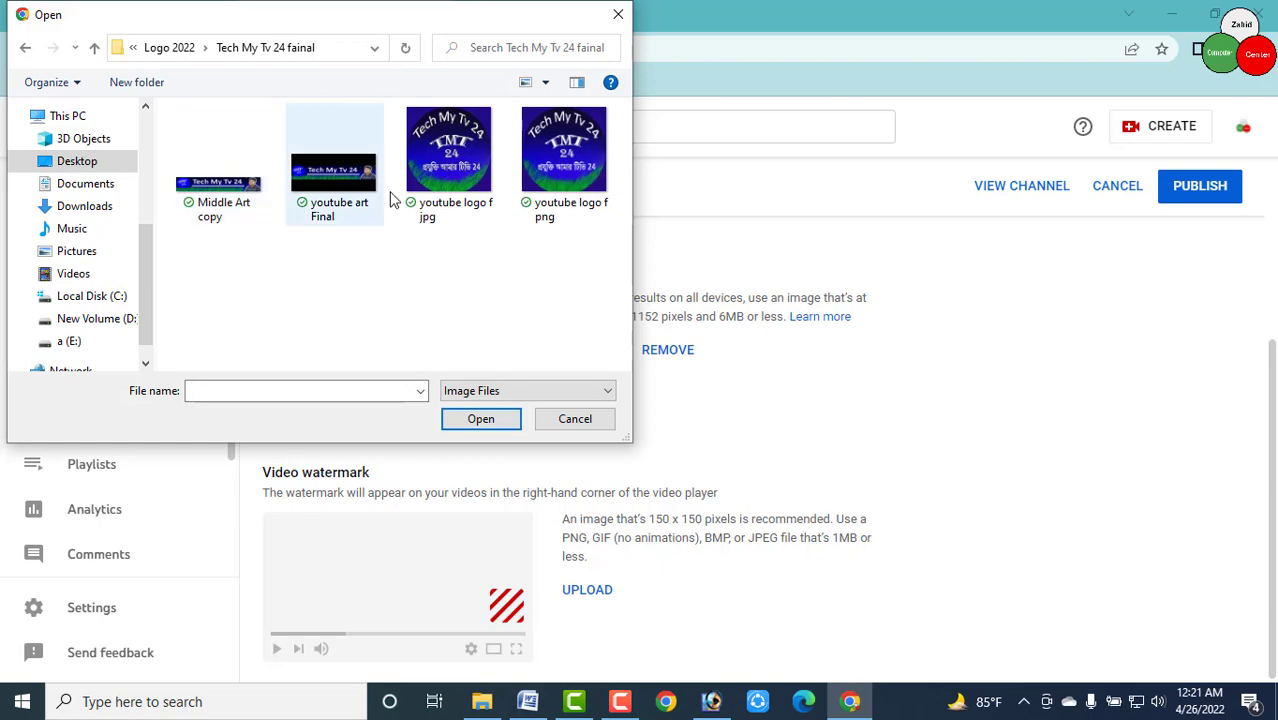
pyautogui.doubleClick(565, 165)
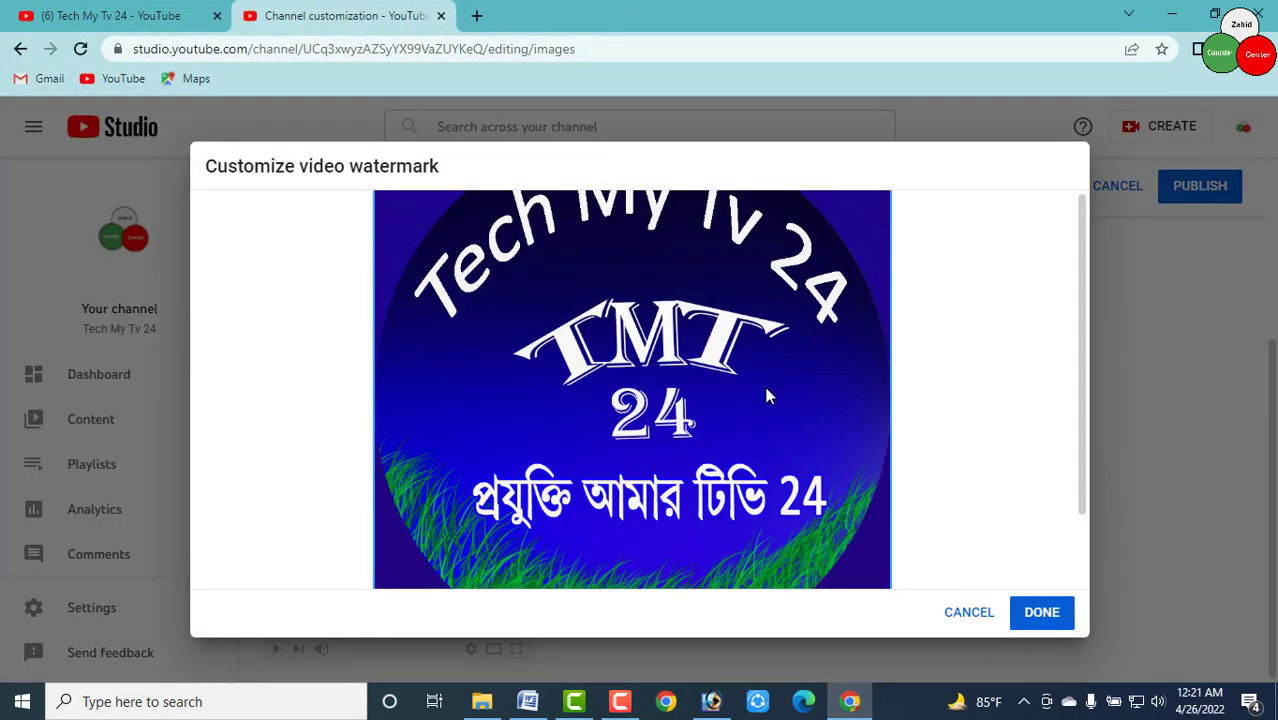
pyautogui.click(1041, 613)
# Publish the new picture, banner and watermark
pyautogui.scroll(2, 1031, 545)
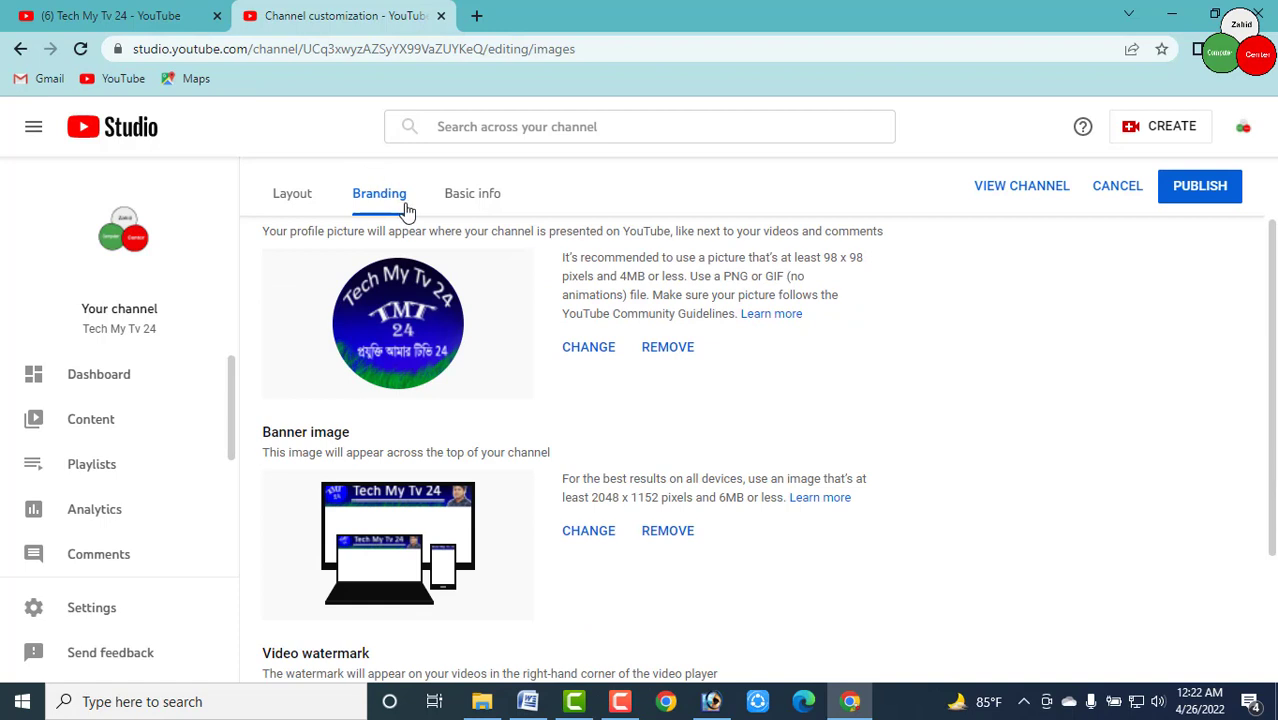
pyautogui.scroll(1, 924, 417)
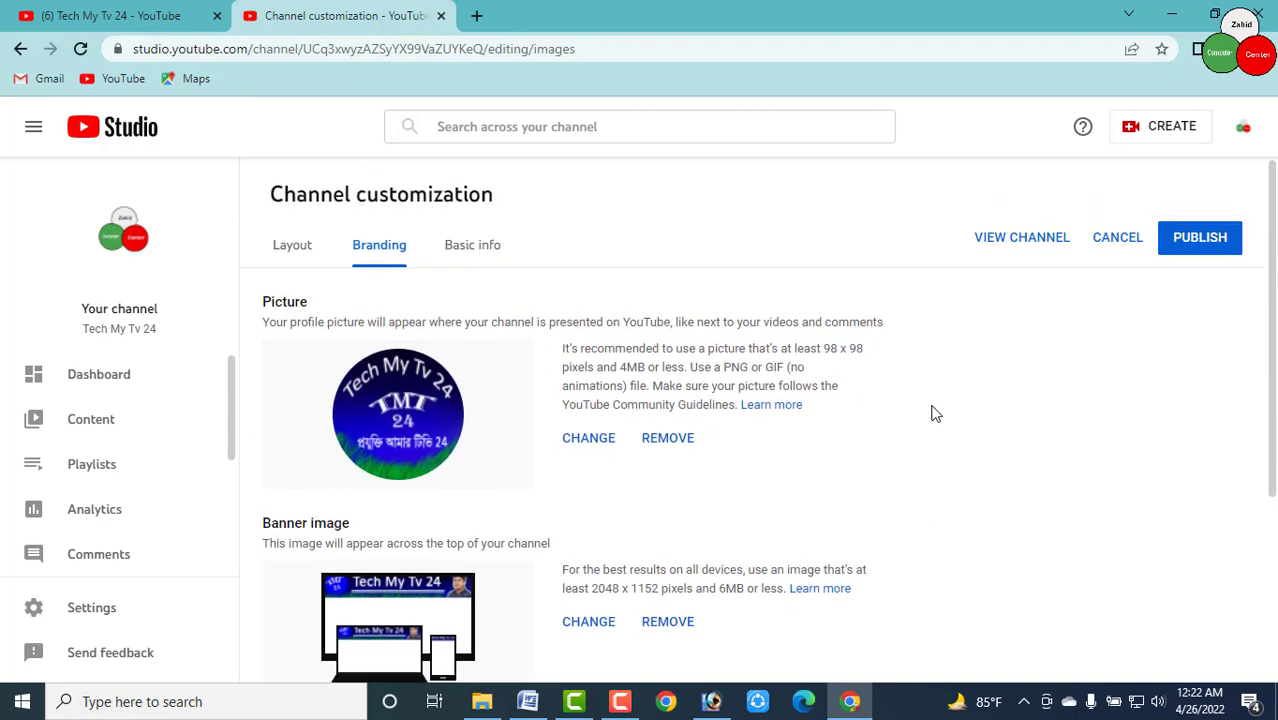
pyautogui.scroll(-2, 1017, 468)
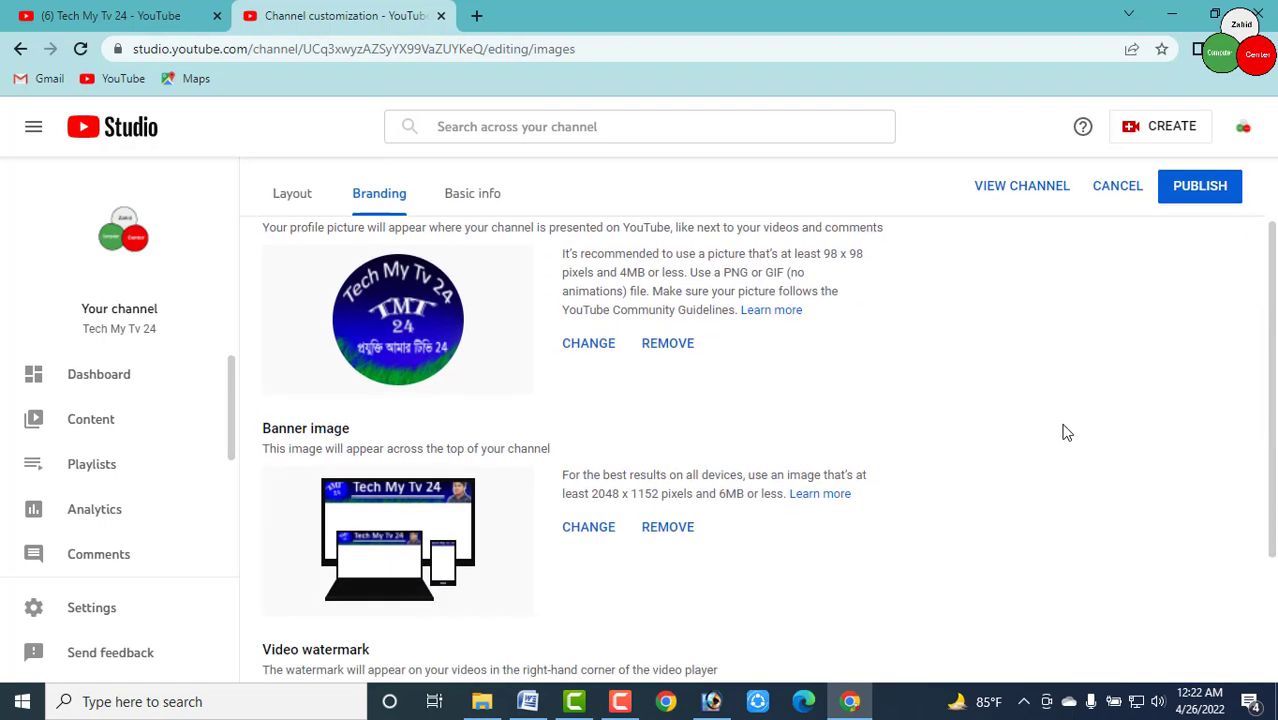
pyautogui.click(1201, 192)
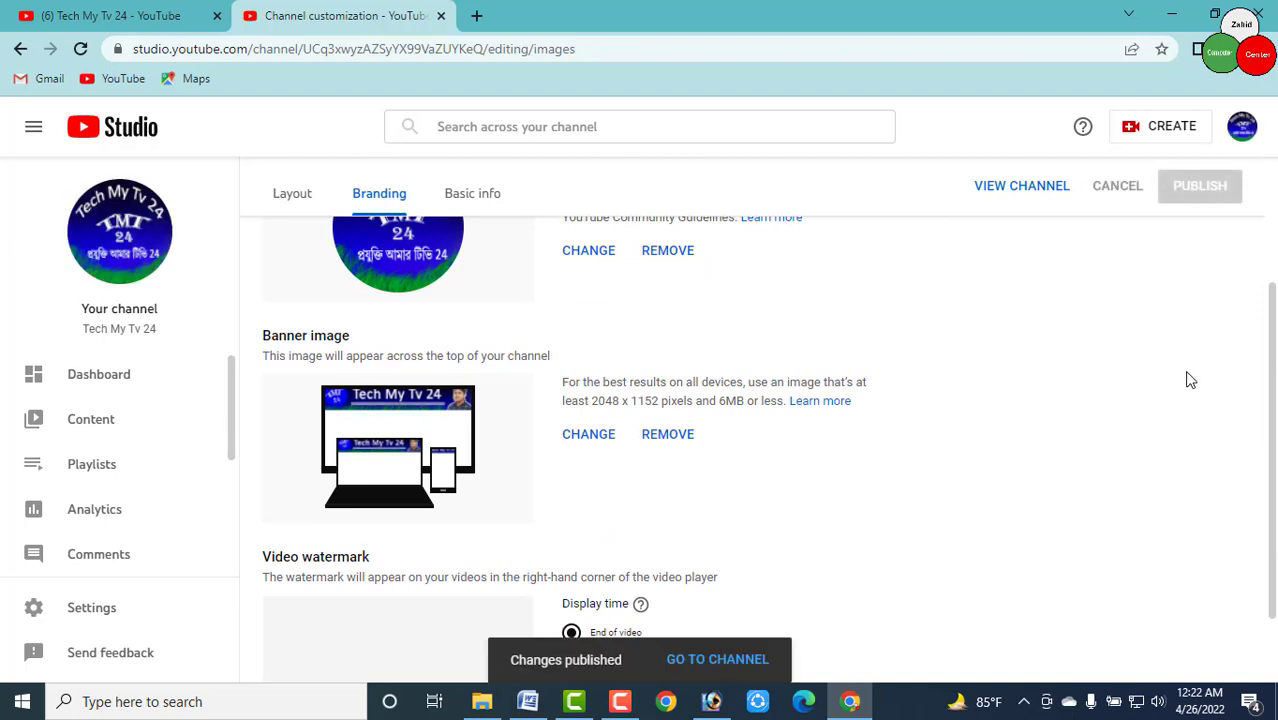
pyautogui.scroll(1, 1029, 398)
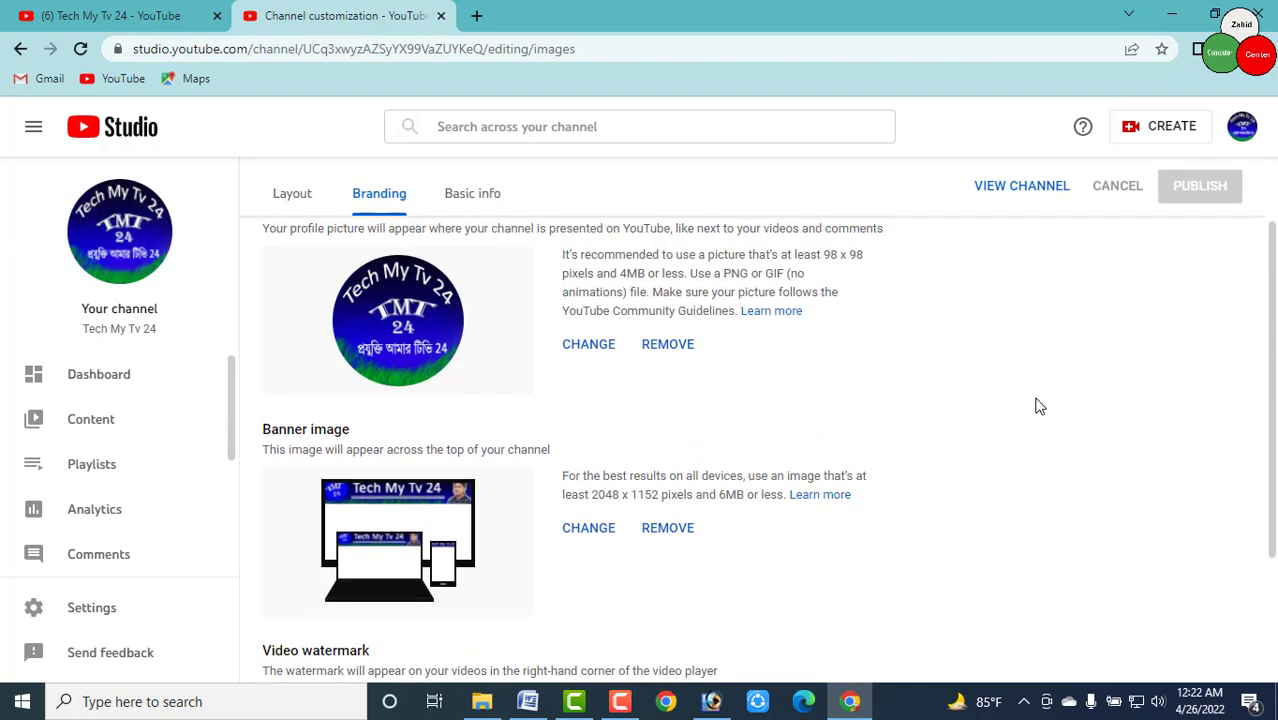